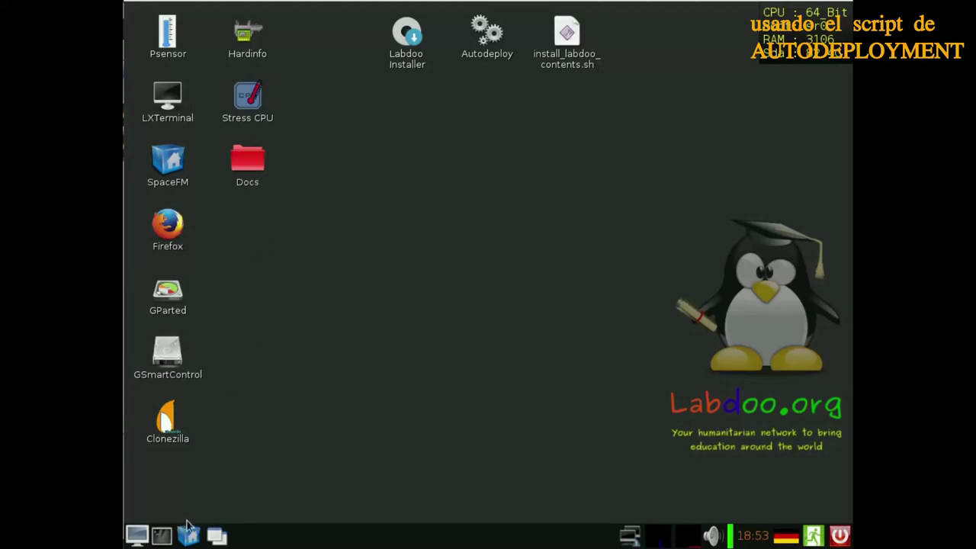
# Check the attached USB devices, then open a terminal and print the current folder with pwd
pyautogui.click(726, 537)
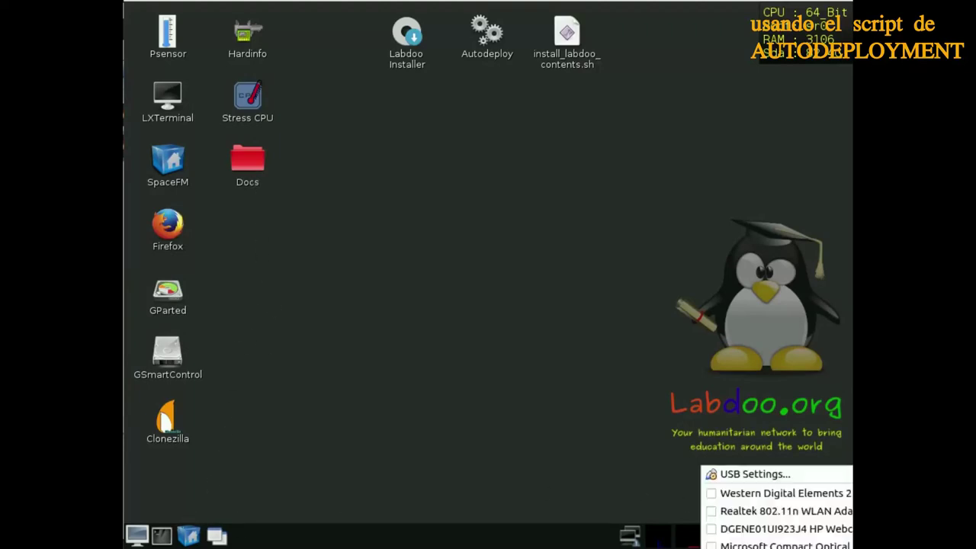
pyautogui.click(728, 496)
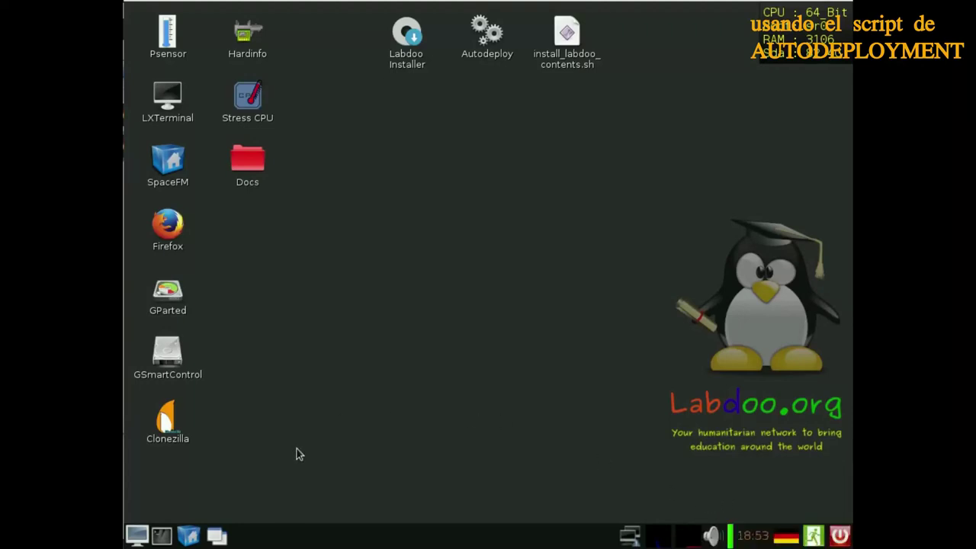
pyautogui.click(162, 536)
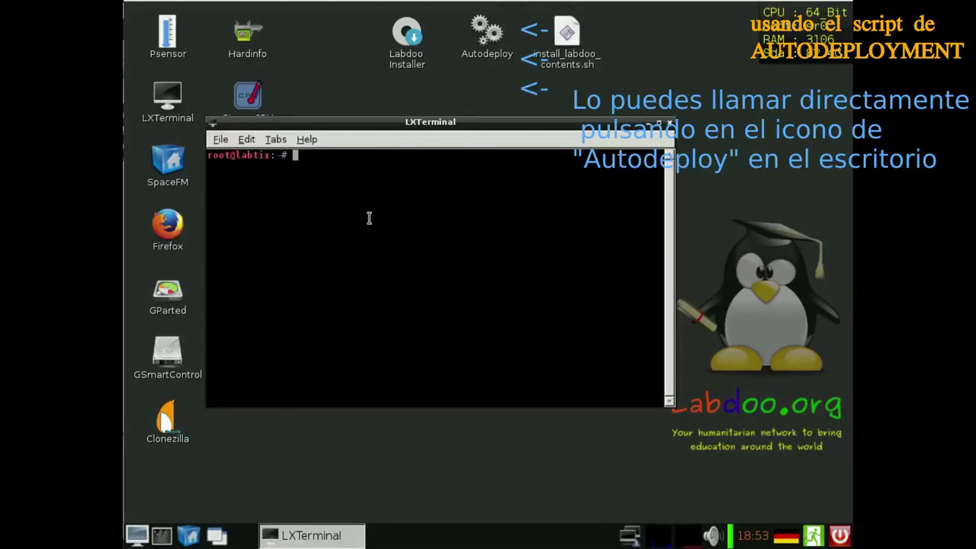
pyautogui.write('pwd')
pyautogui.press('Return')
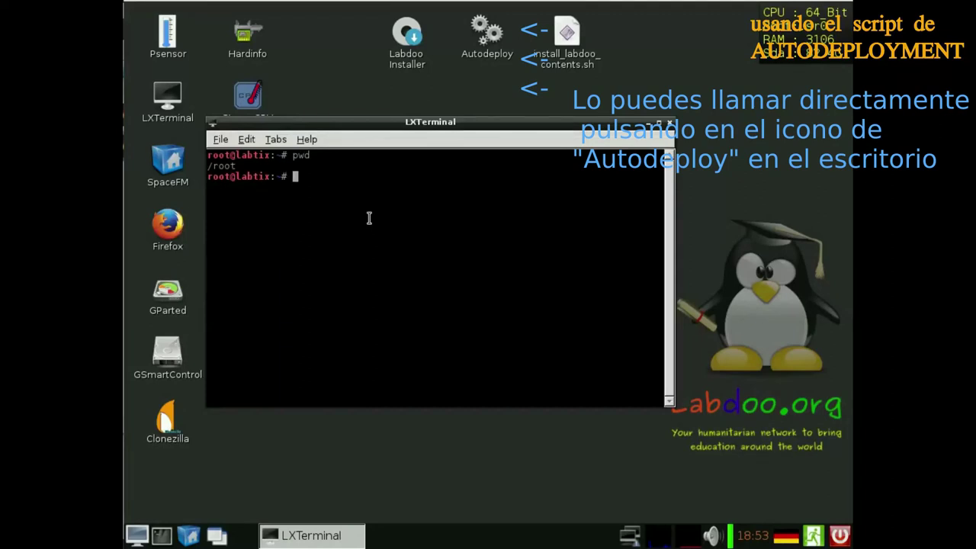
# Run bash autodeploy_18.sh with sda as the disk to wipe and sdb as the image source
pyautogui.write('bash a')
pyautogui.press('Tab')
pyautogui.press('Return')
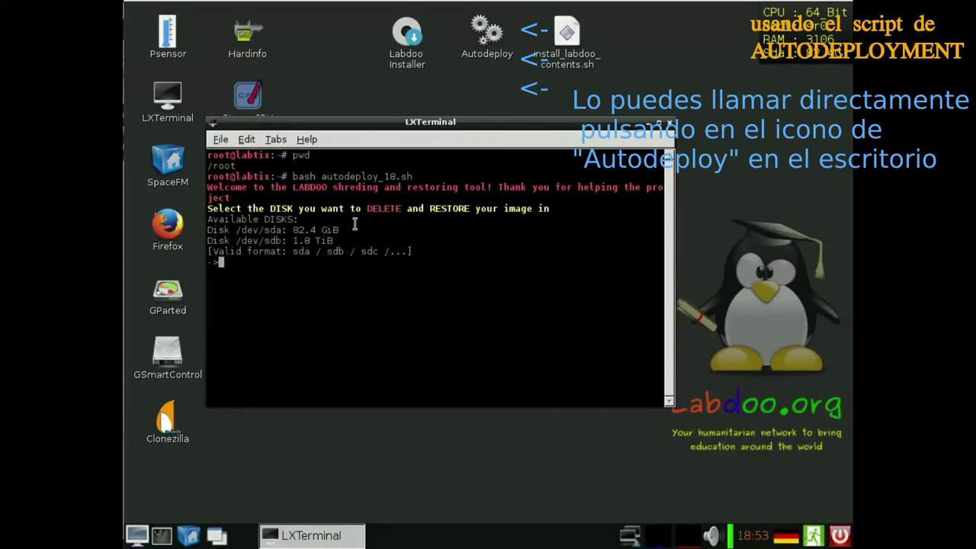
pyautogui.write('sda')
pyautogui.press('Return')
pyautogui.write('sdb')
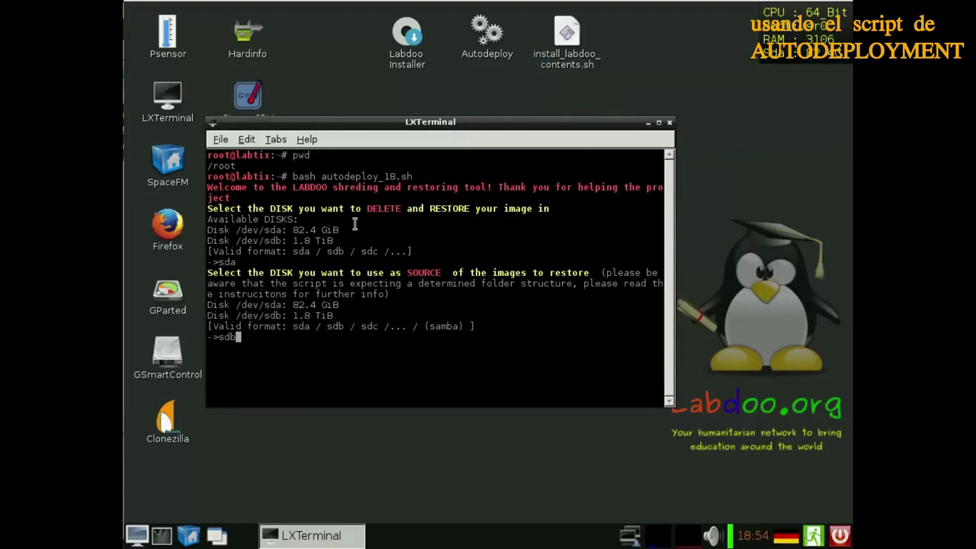
pyautogui.press('Return')
pyautogui.press('Return')
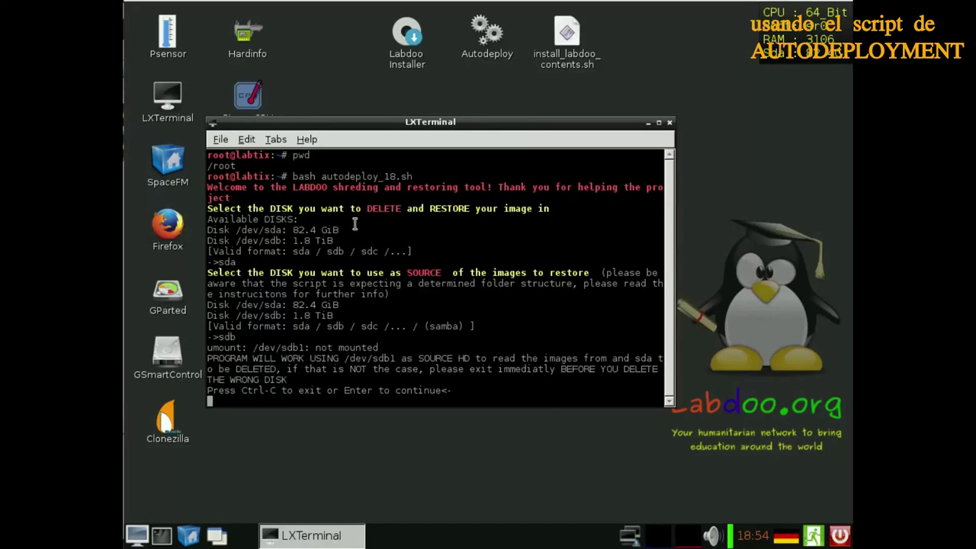
pyautogui.press('Return')
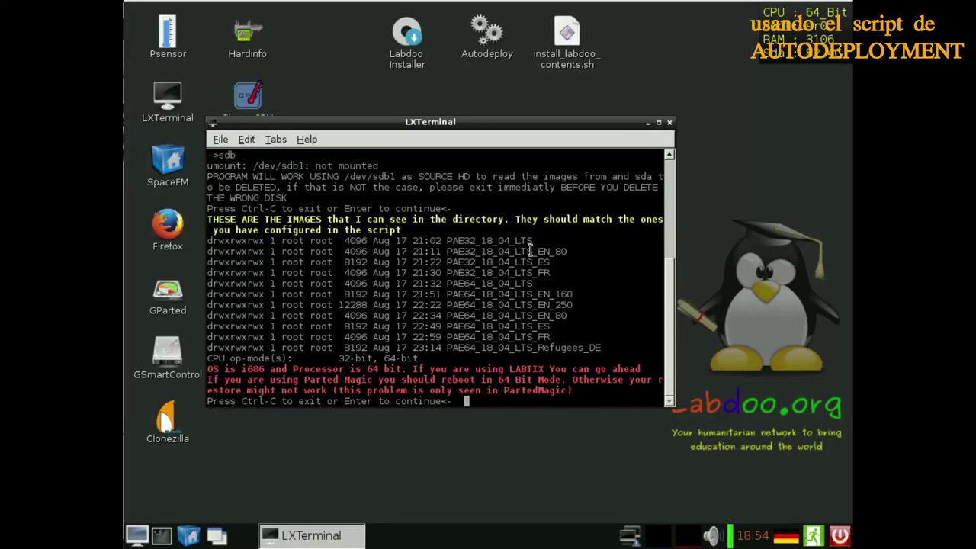
# Choose English, image 0 (PAE64_18_04_LTS) and host ID 23456 in the autodeploy script
pyautogui.press('Return')
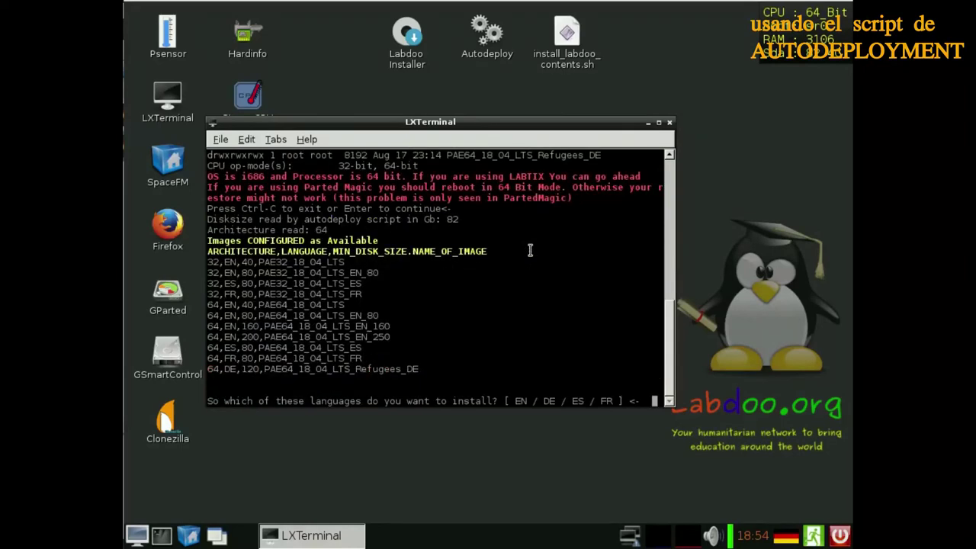
pyautogui.write('EN')
pyautogui.press('Return')
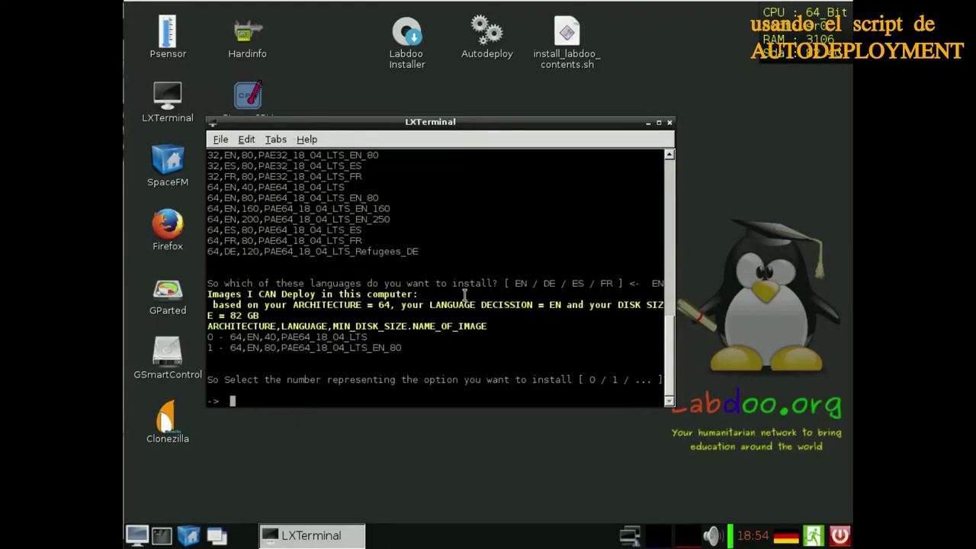
pyautogui.write('0')
pyautogui.press('Return')
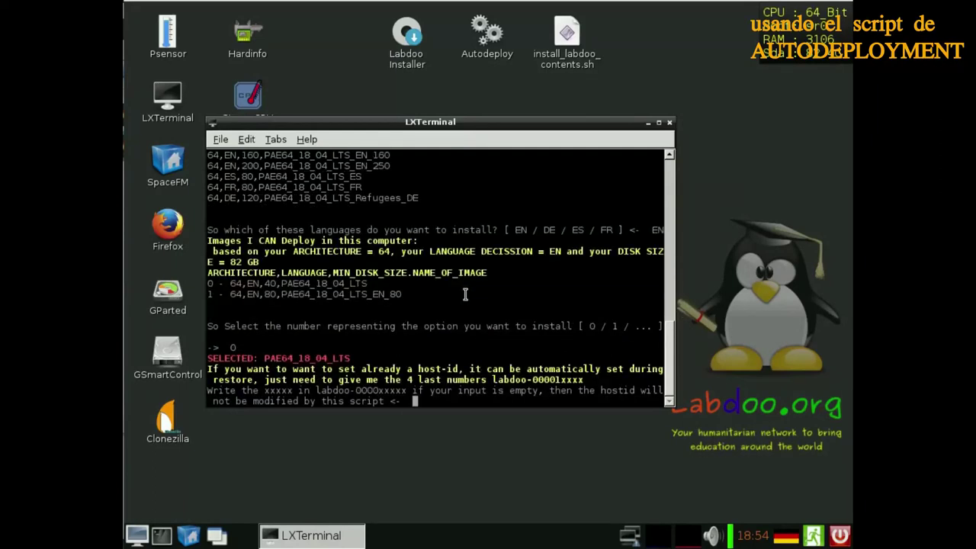
pyautogui.write('23456')
pyautogui.press('Return')
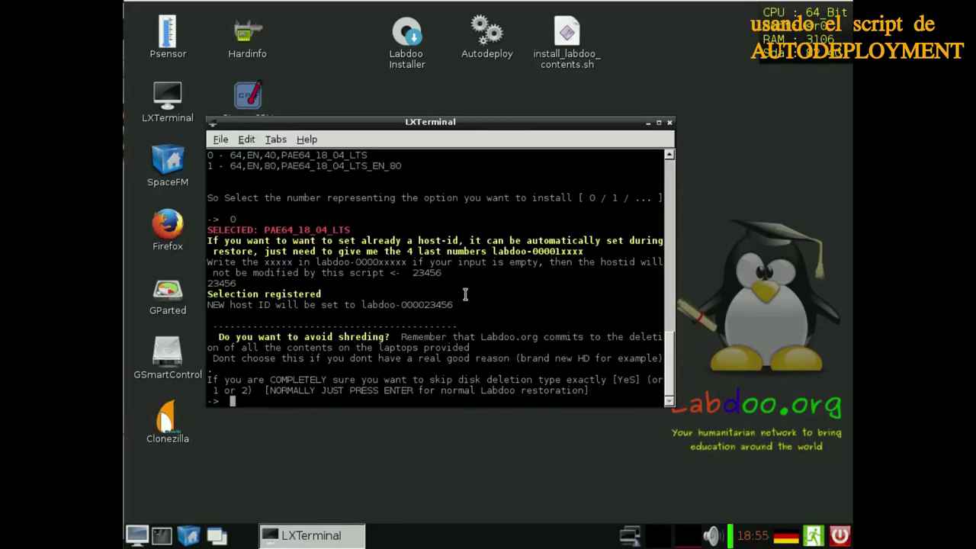
# Keep normal shredding, add SW,EN extra contents and choose 2 (Suspend) when done
pyautogui.press('Return')
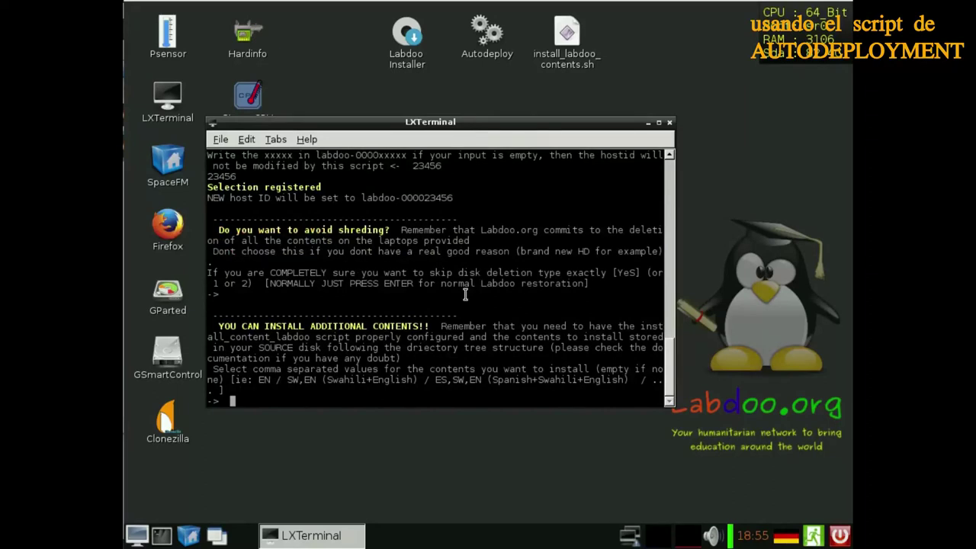
pyautogui.write('SW,EN')
pyautogui.press('Return')
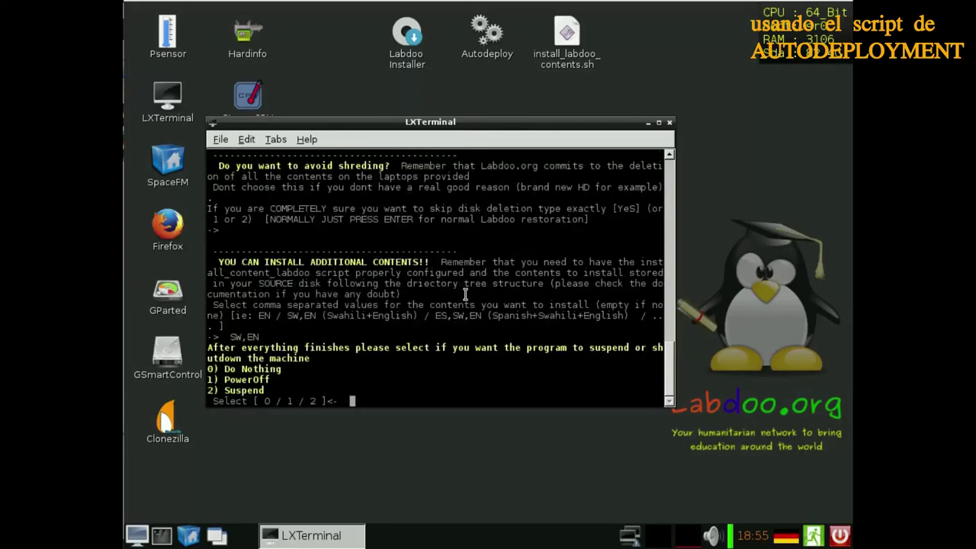
pyautogui.write('2')
pyautogui.press('Return')
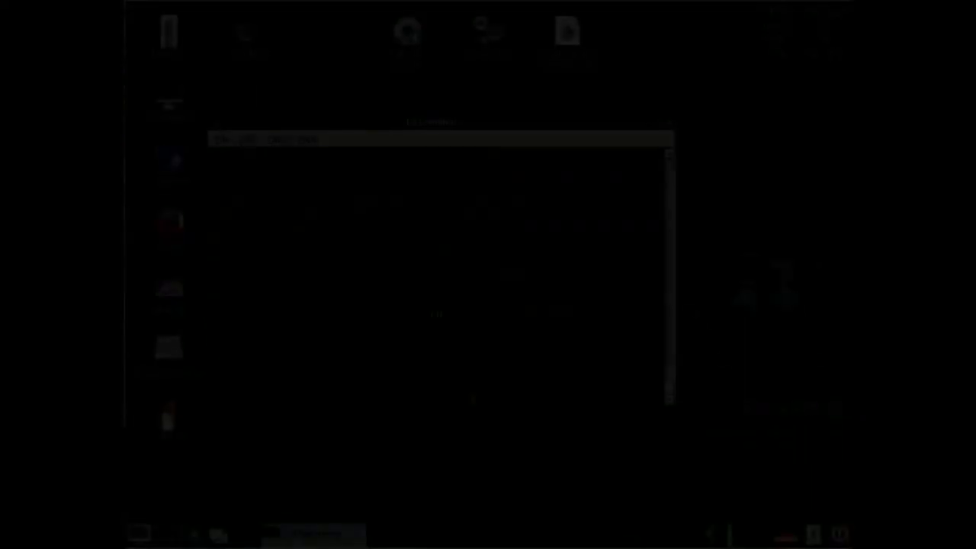
# Wait for AUTODEPLOY SCRIPT FINISHED, then exit the script so the laptop reboots to login
pyautogui.moveTo(669, 395); pyautogui.dragTo(656, 350)
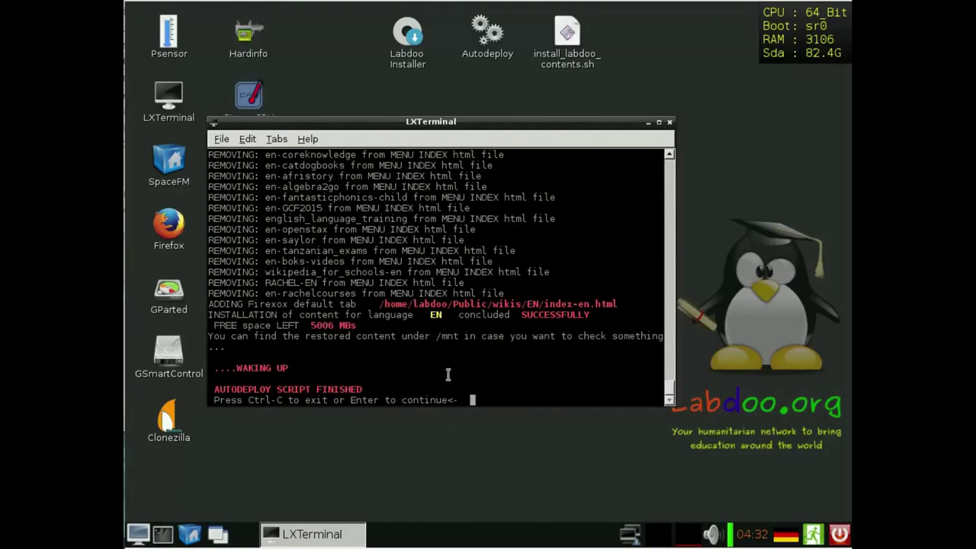
pyautogui.press('Return')
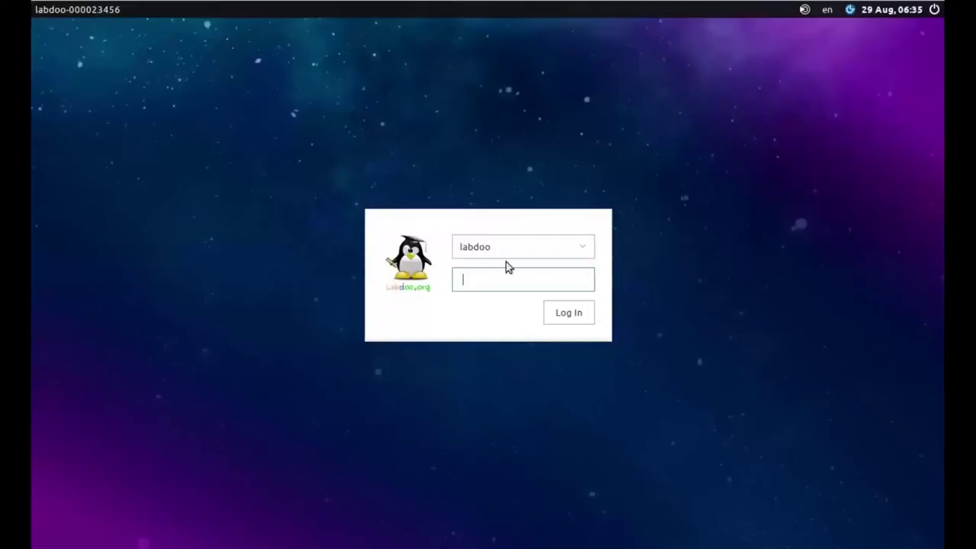
# Log in with the account password and open the 'de' keyboard layout indicator menu
pyautogui.write('la')
pyautogui.press('Return')
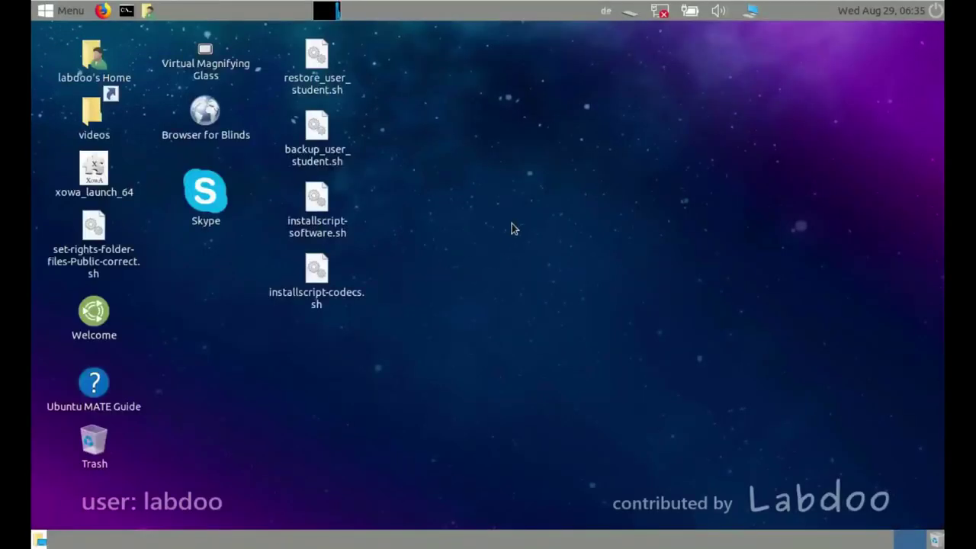
pyautogui.click(606, 12)
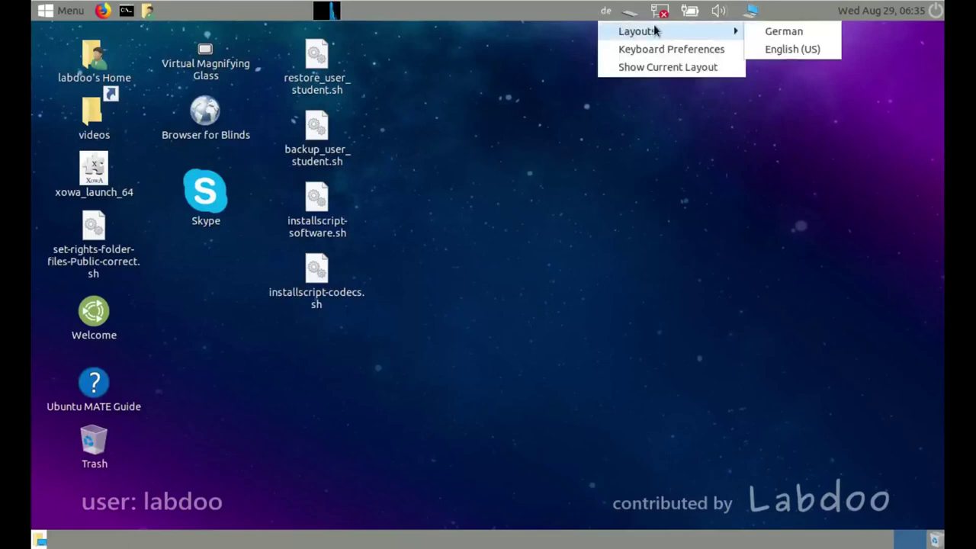
# Add the English (UK) keyboard layout, choosing United Kingdom as the country
pyautogui.click(667, 49)
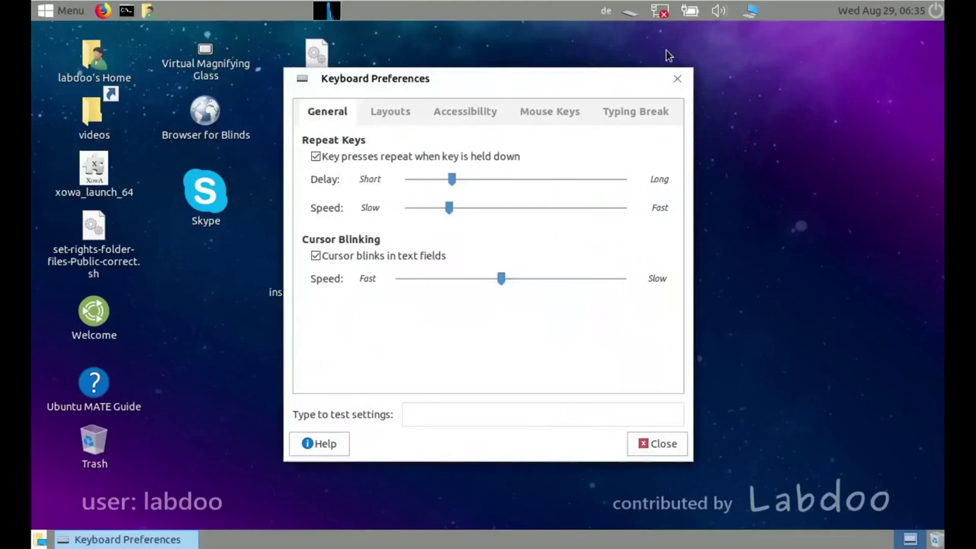
pyautogui.click(391, 116)
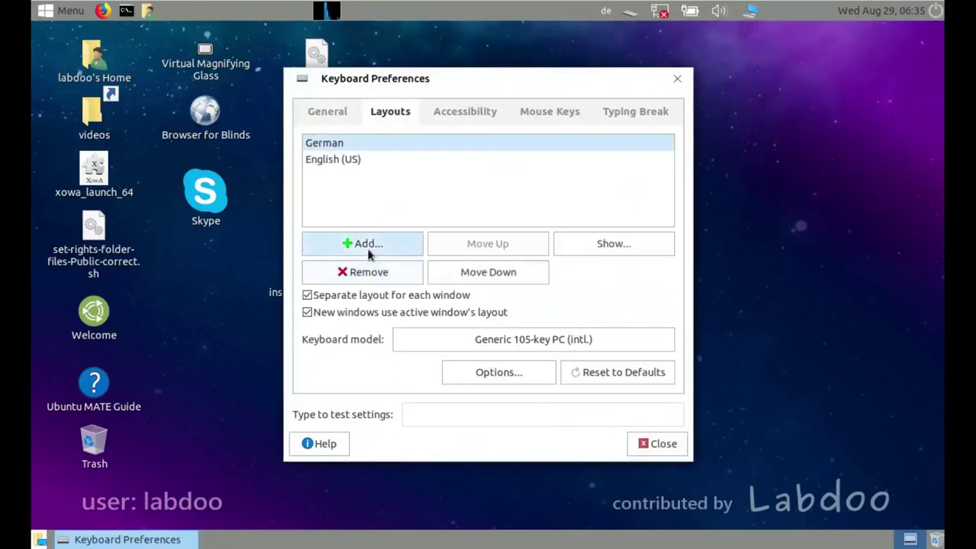
pyautogui.click(369, 246)
pyautogui.click(327, 104)
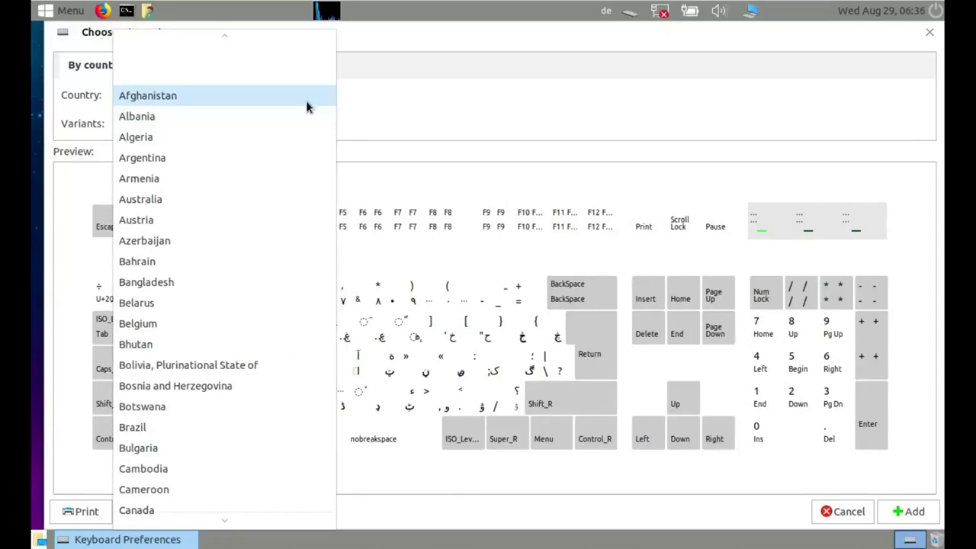
pyautogui.scroll(-15, 307, 107)
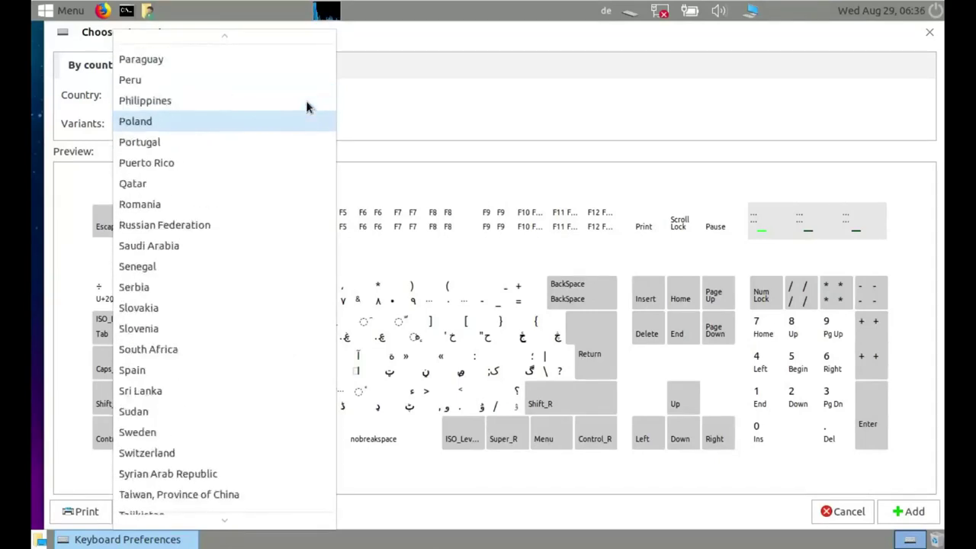
pyautogui.press('pageup')
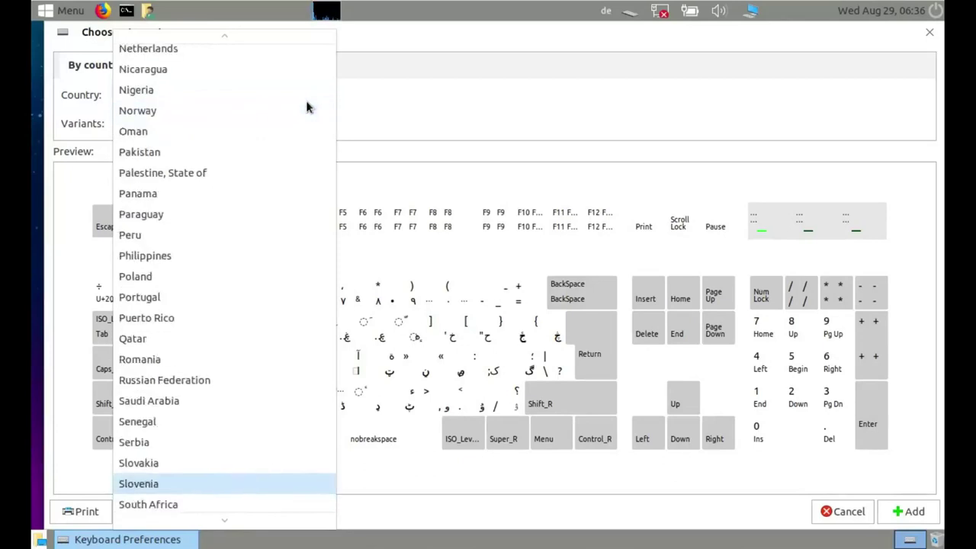
pyautogui.press('pagedown')
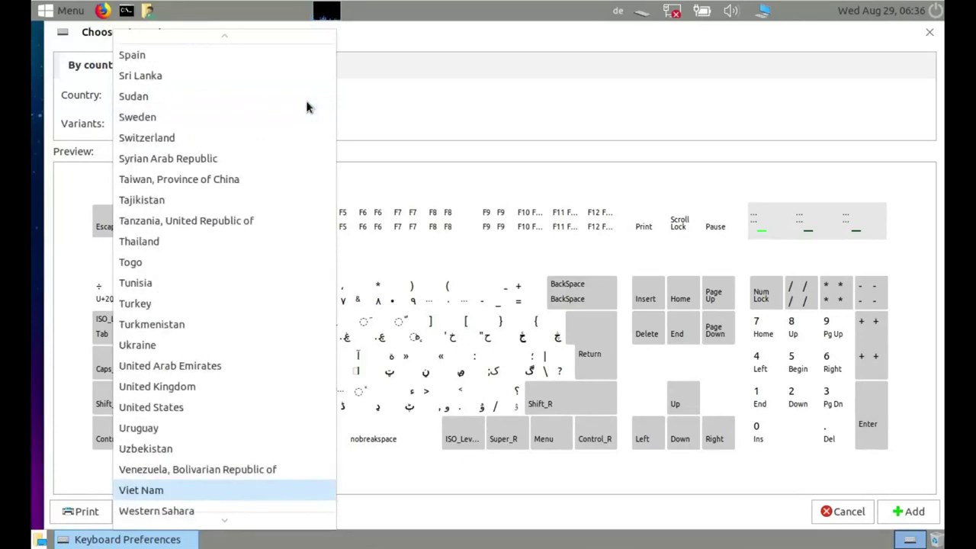
pyautogui.click(156, 387)
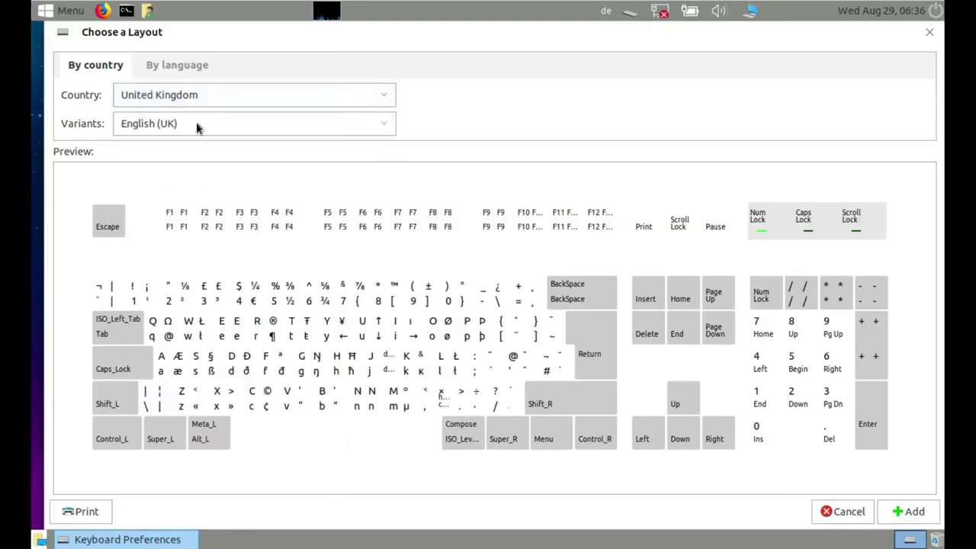
pyautogui.click(908, 512)
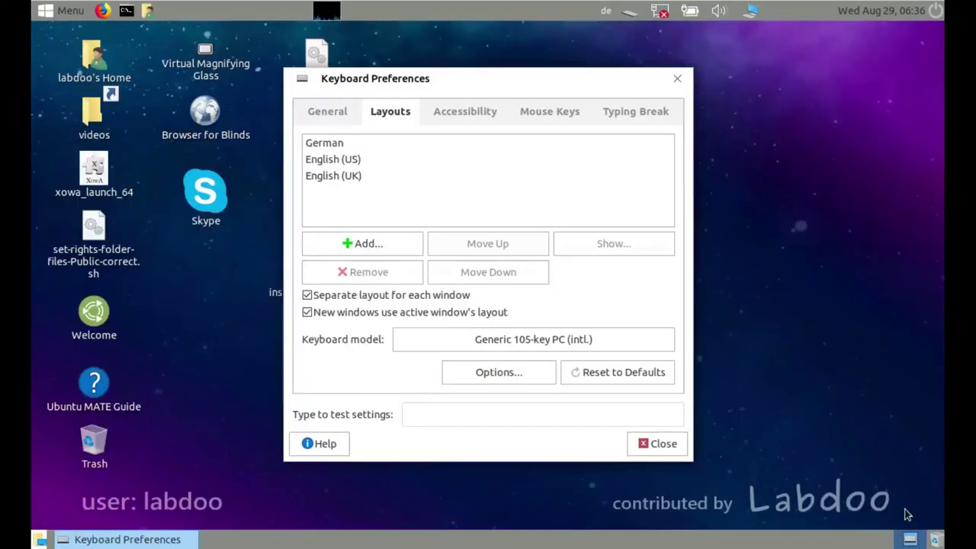
# Remove the English (US) and German layouts and close Keyboard Preferences
pyautogui.click(355, 160)
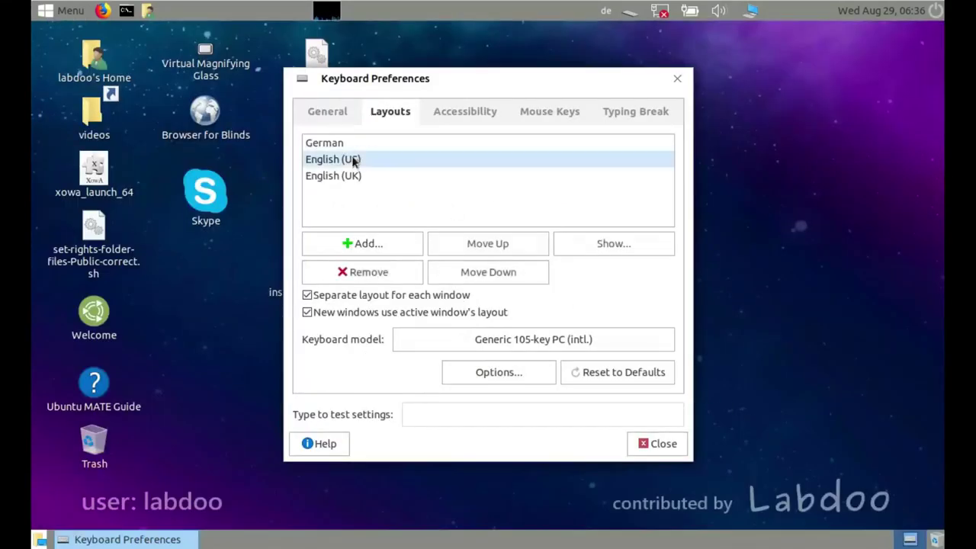
pyautogui.click(364, 273)
pyautogui.click(327, 143)
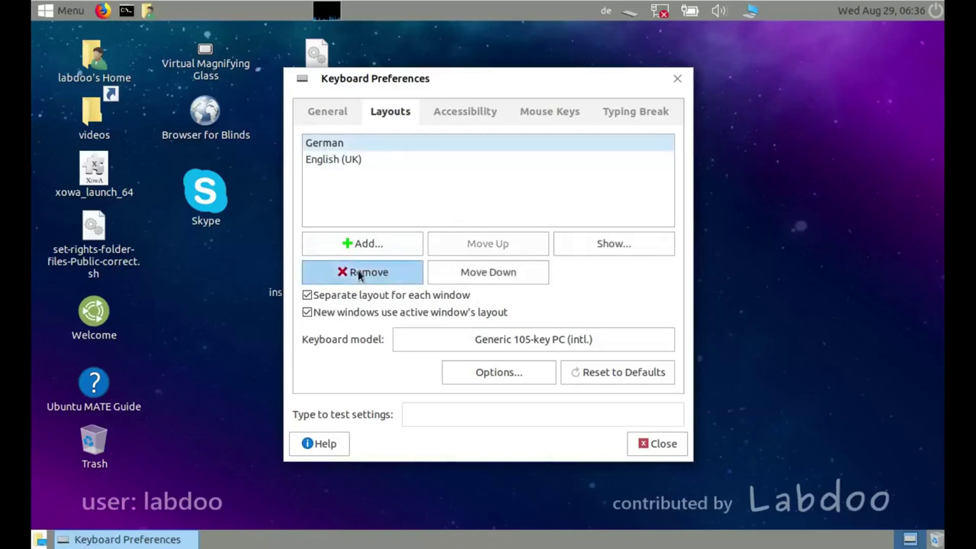
pyautogui.click(354, 272)
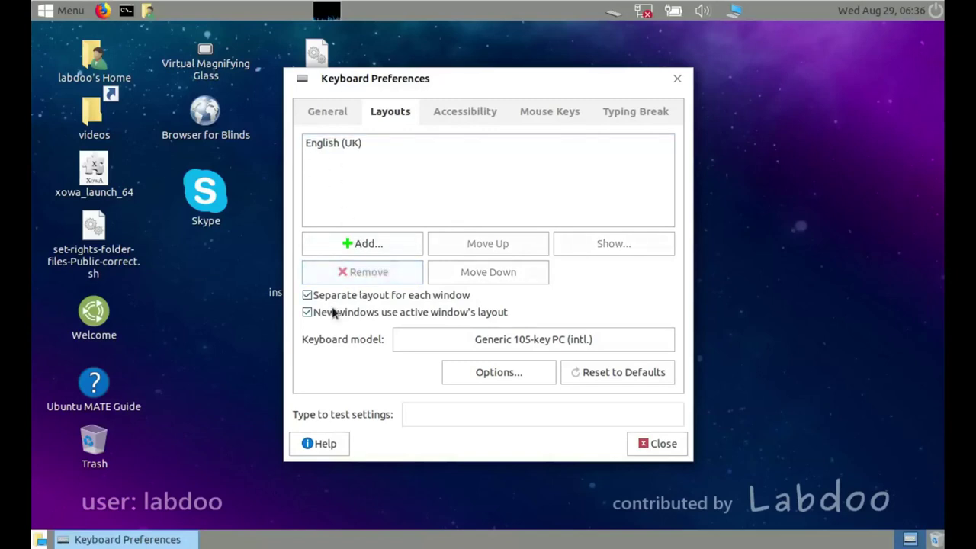
pyautogui.click(661, 446)
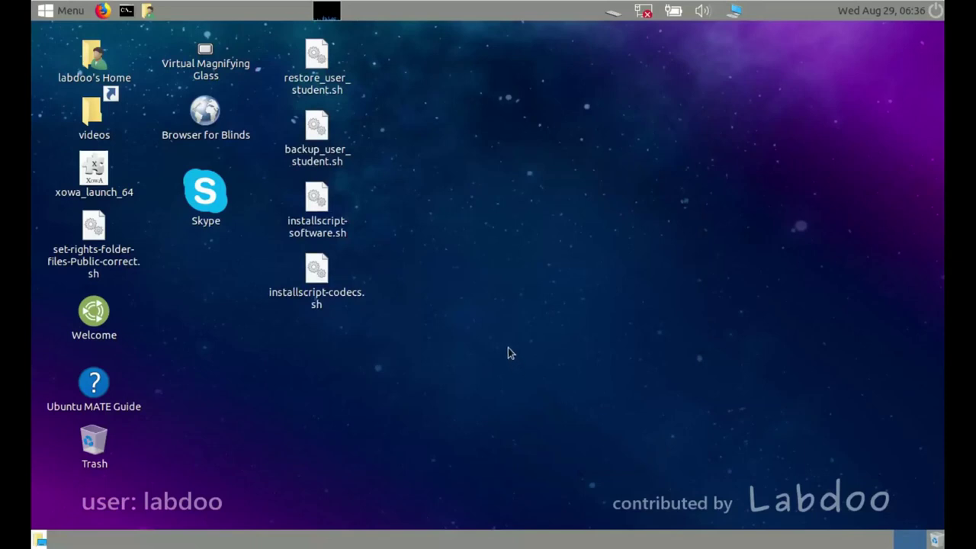
# Launch Firefox and open the LXDE Wiki, beginning-readers books and Women in African History pages
pyautogui.click(102, 10)
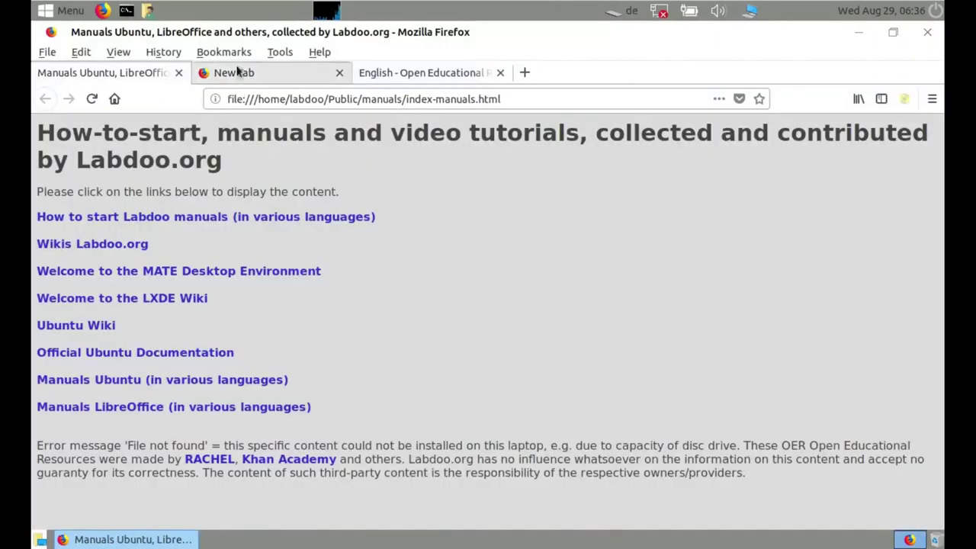
pyautogui.click(73, 298)
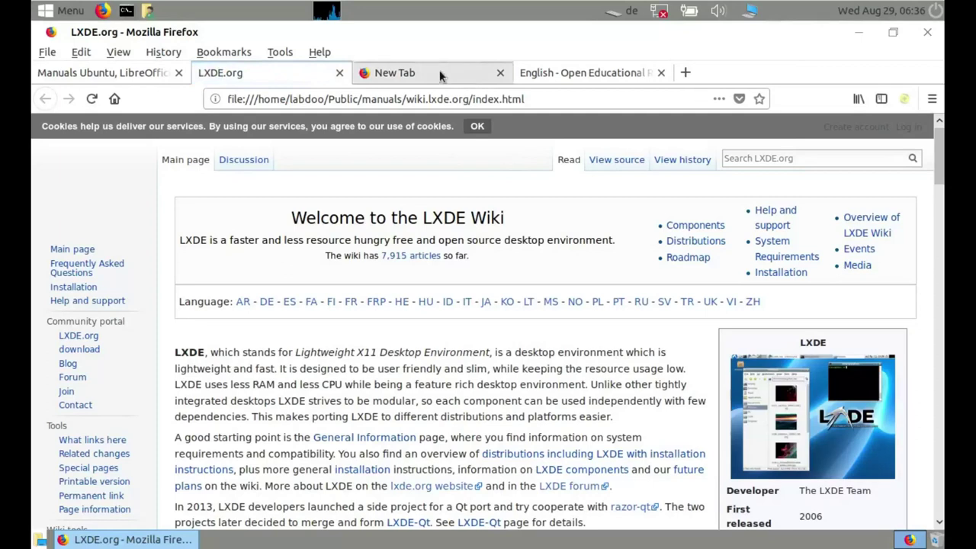
pyautogui.click(566, 73)
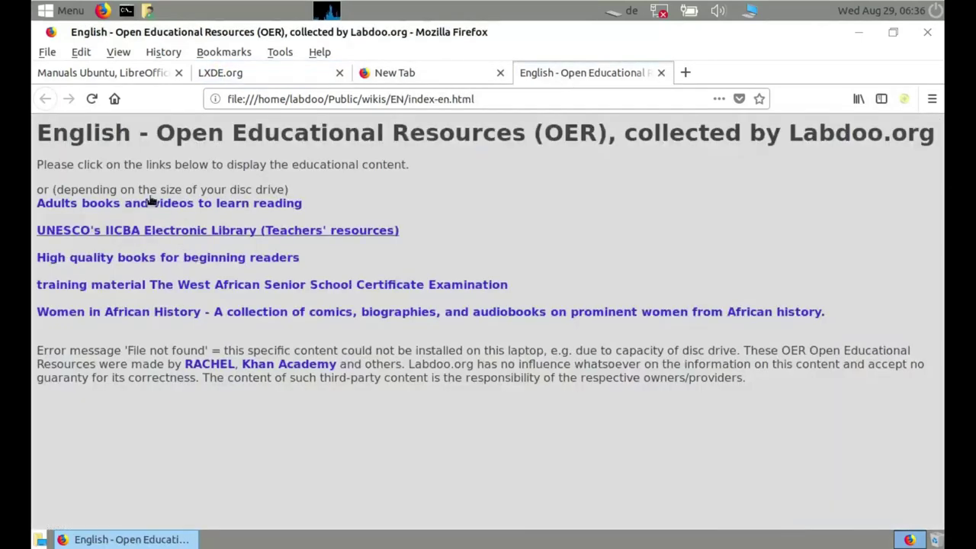
pyautogui.click(111, 257)
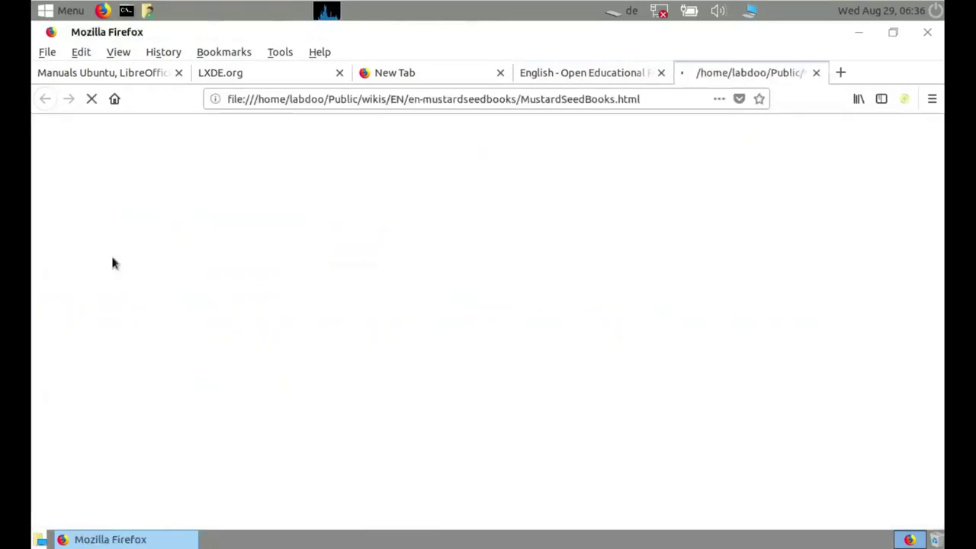
pyautogui.click(583, 79)
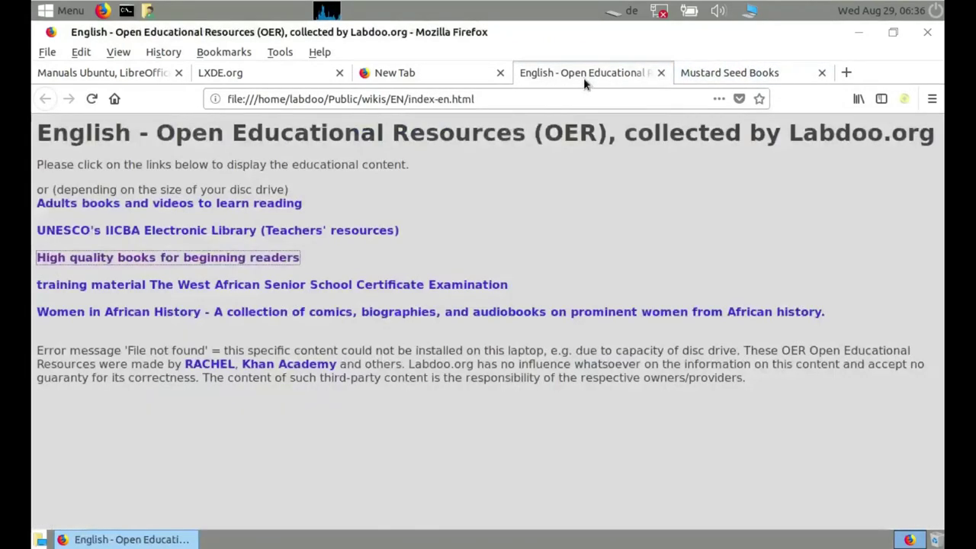
pyautogui.click(172, 311)
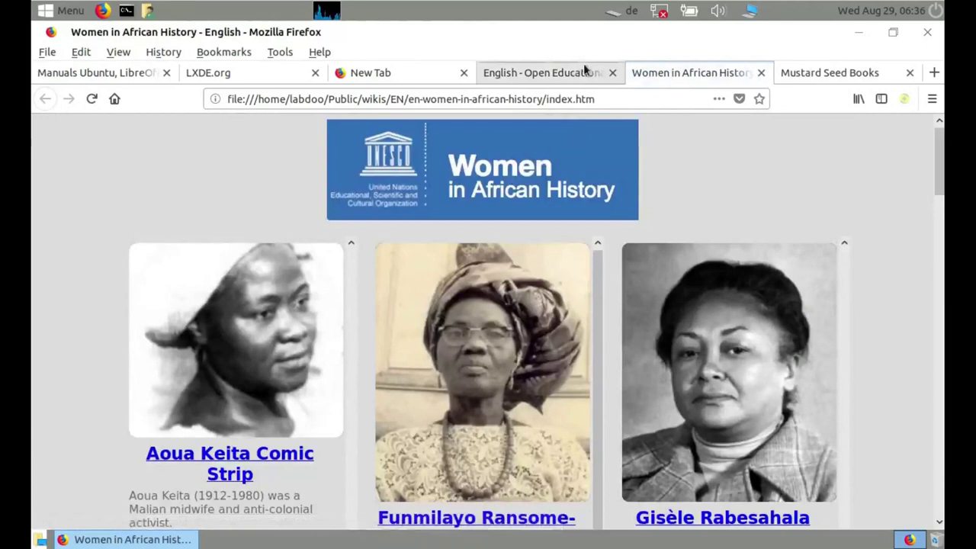
# Close the content tabs and the Firefox window, confirming Close tabs
pyautogui.click(612, 72)
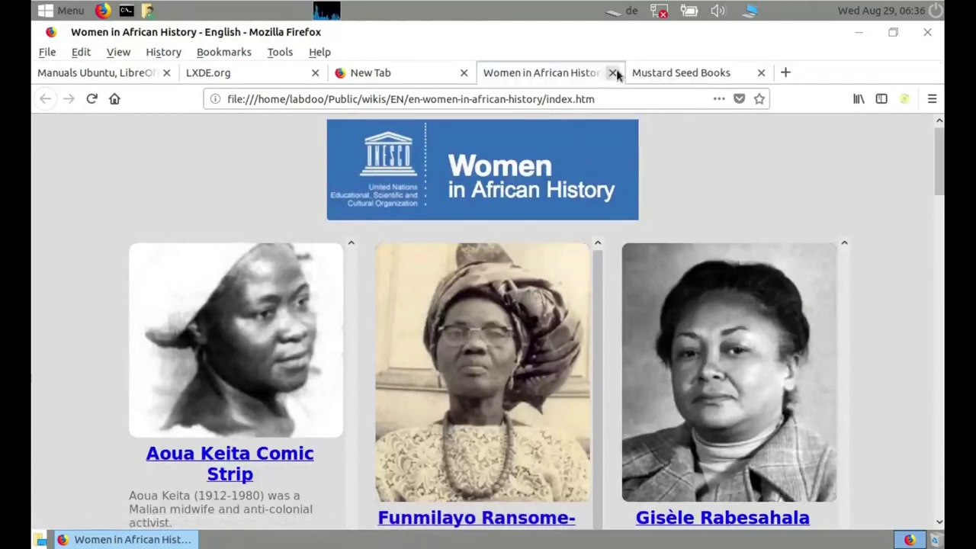
pyautogui.click(616, 73)
pyautogui.click(616, 72)
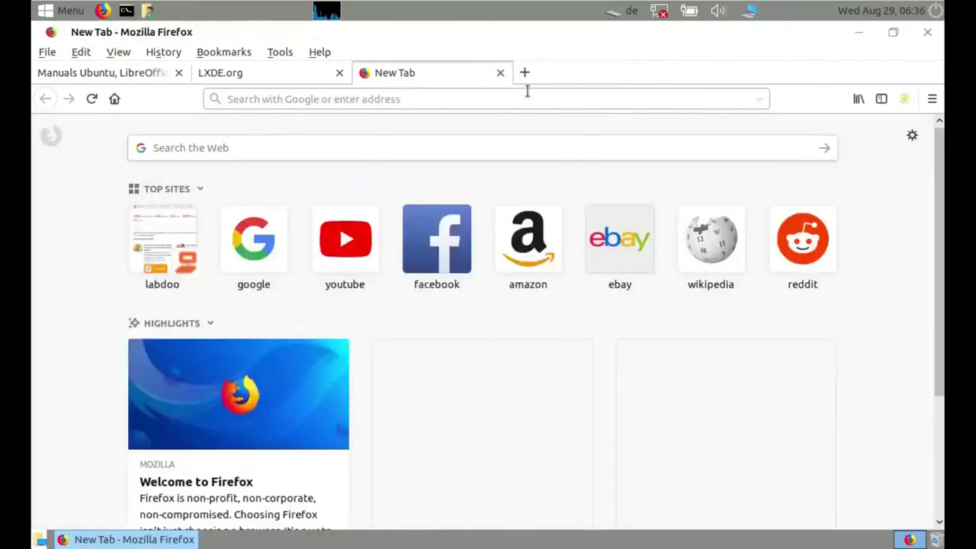
pyautogui.click(926, 33)
pyautogui.click(550, 316)
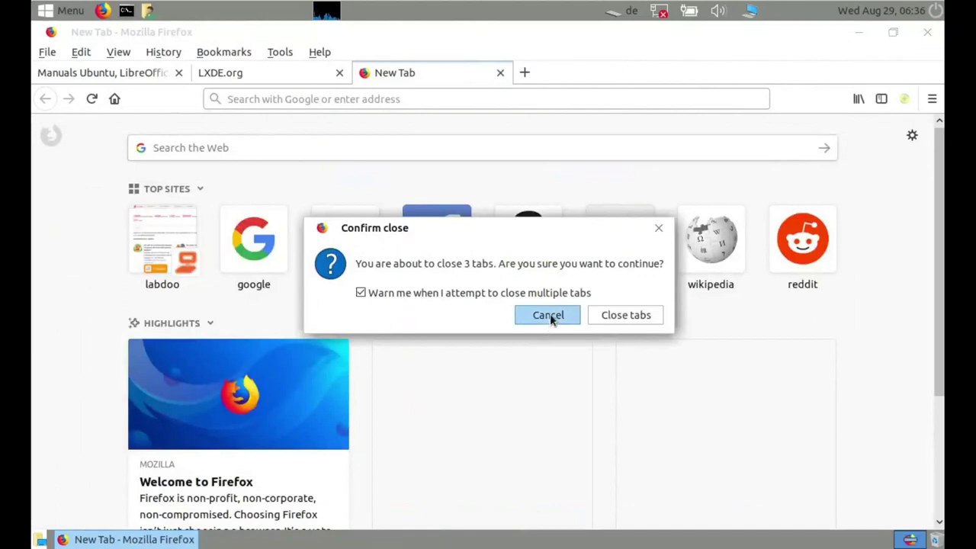
pyautogui.click(927, 32)
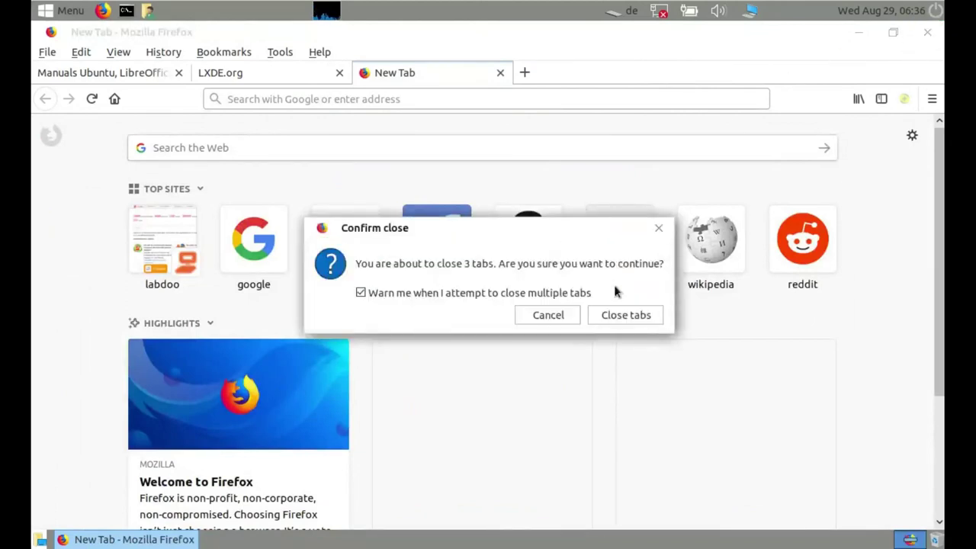
pyautogui.click(626, 315)
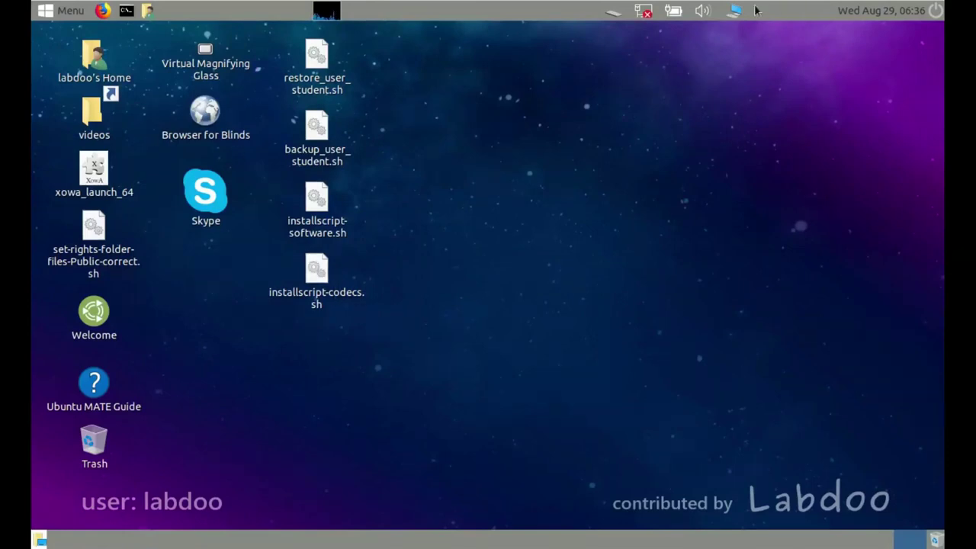
# In Additional Drivers, use virtualbox-guest-x11 and keep the manual guest driver, apply, then close
pyautogui.click(65, 10)
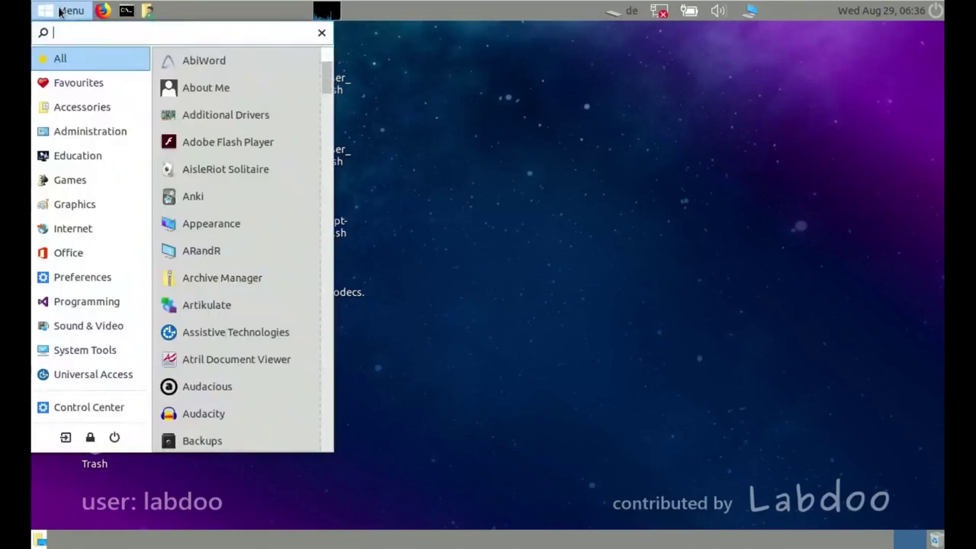
pyautogui.click(351, 148)
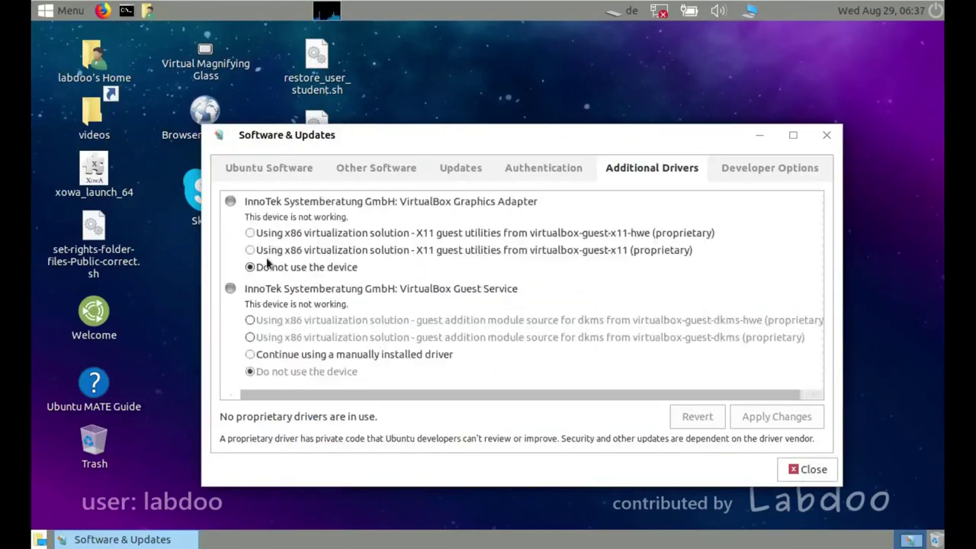
pyautogui.click(250, 250)
pyautogui.click(250, 356)
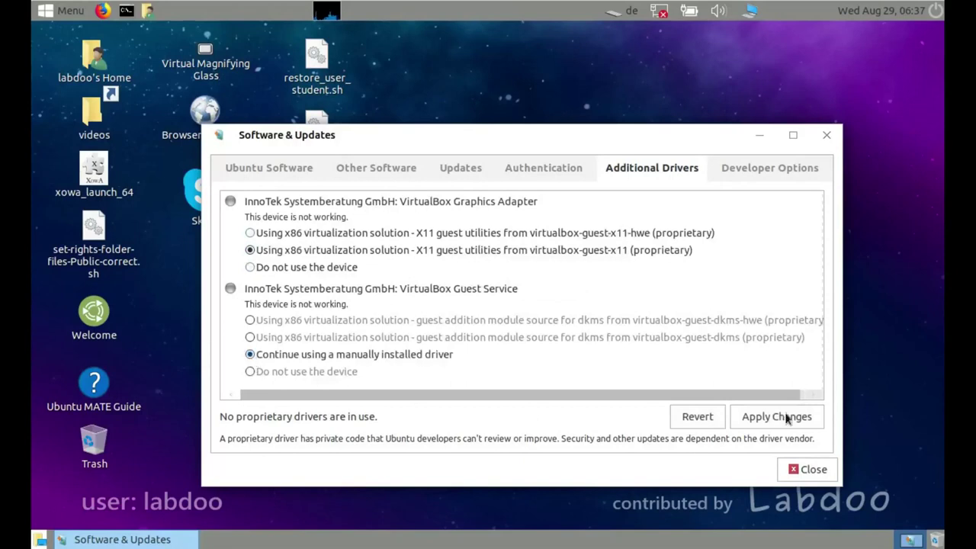
pyautogui.click(807, 469)
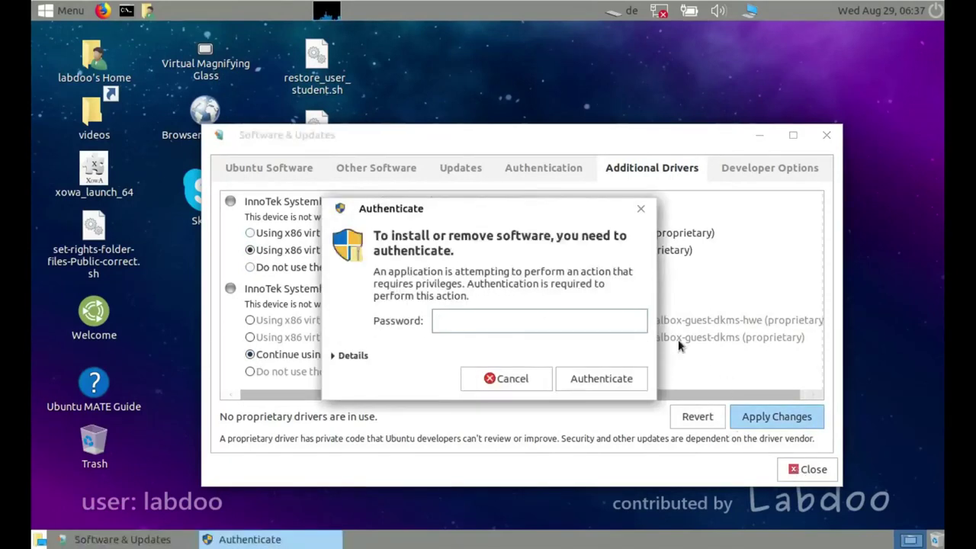
pyautogui.press('Return')
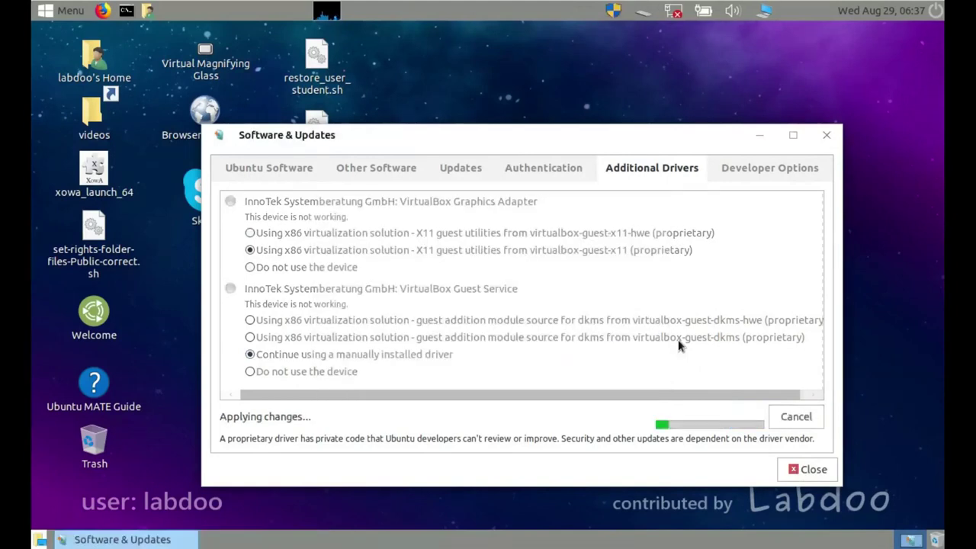
pyautogui.click(813, 470)
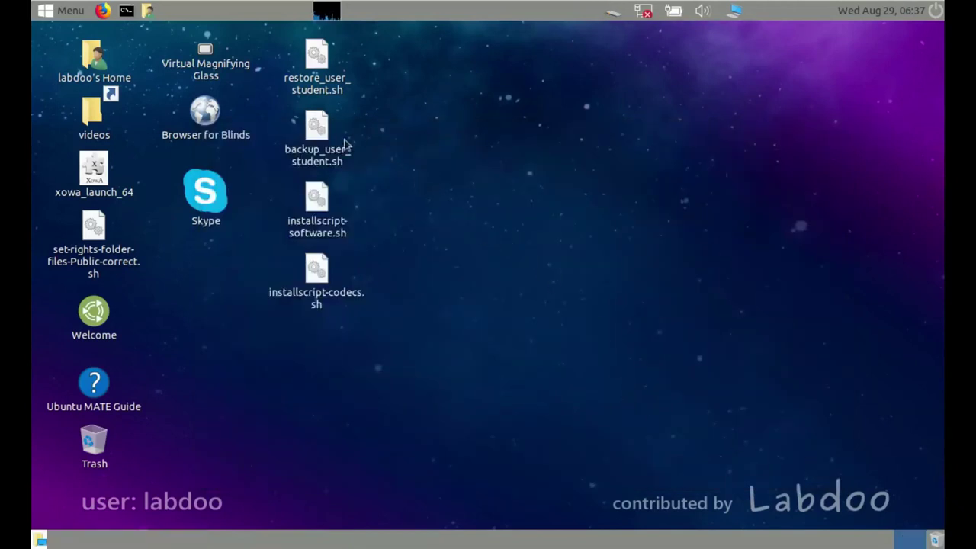
# Log out of the labdoo session
pyautogui.click(65, 10)
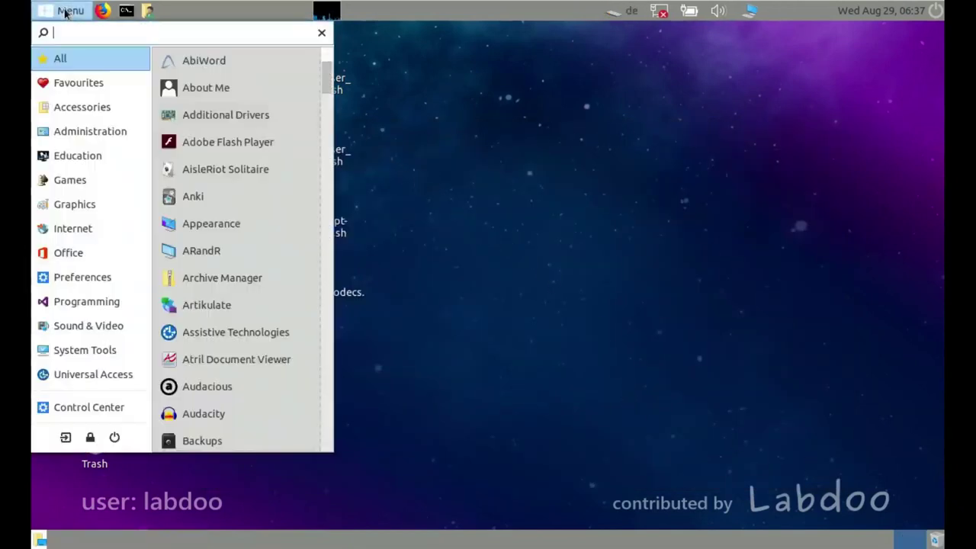
pyautogui.click(69, 180)
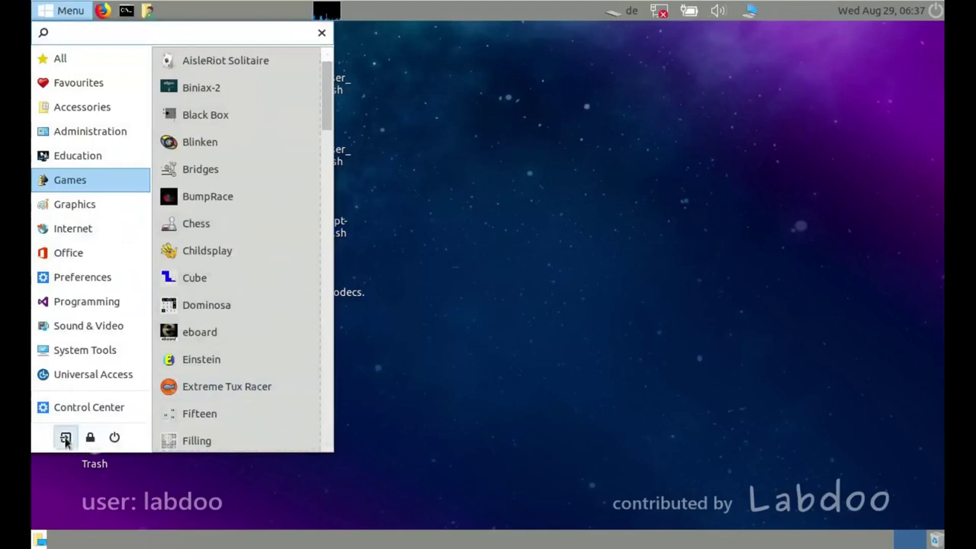
pyautogui.click(66, 437)
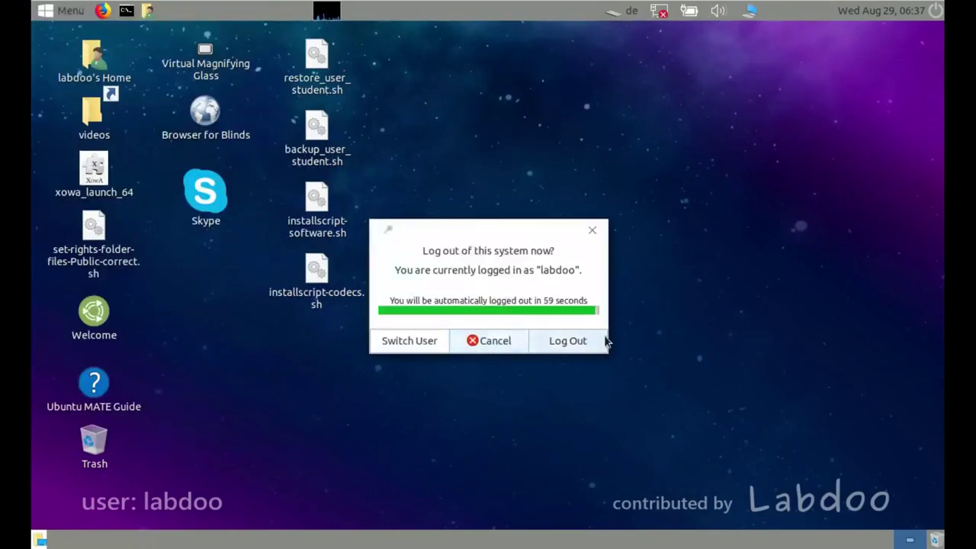
pyautogui.click(568, 341)
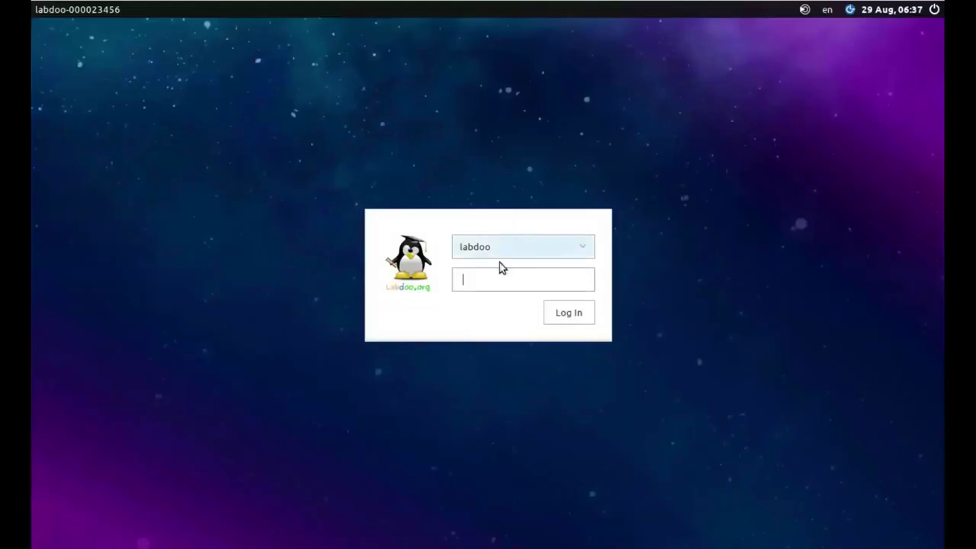
# Choose the student account and enter its password, retrying after the first rejection
pyautogui.click(504, 250)
pyautogui.click(496, 271)
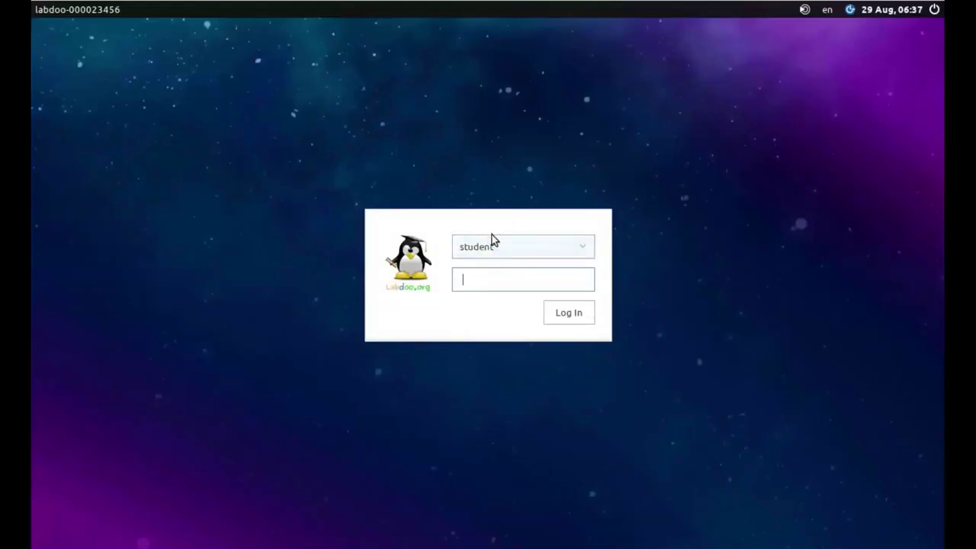
pyautogui.write('student')
pyautogui.press('Return')
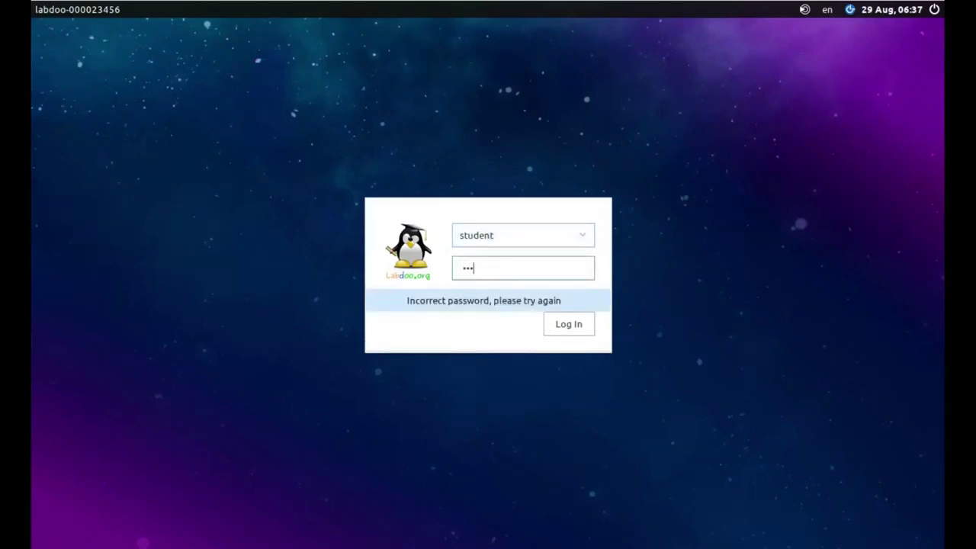
pyautogui.press('Return')
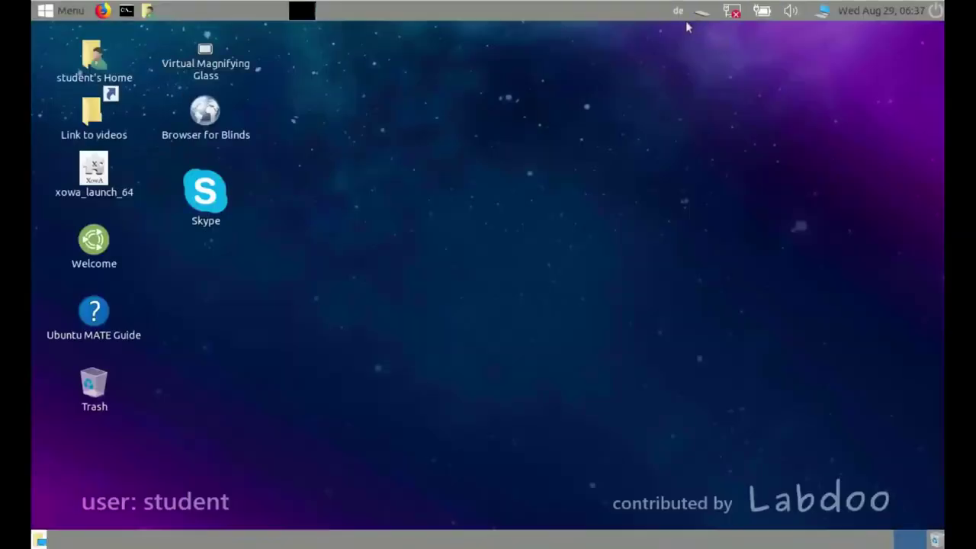
# Add the English (UK) keyboard layout with United Kingdom as the country
pyautogui.click(674, 12)
pyautogui.click(704, 49)
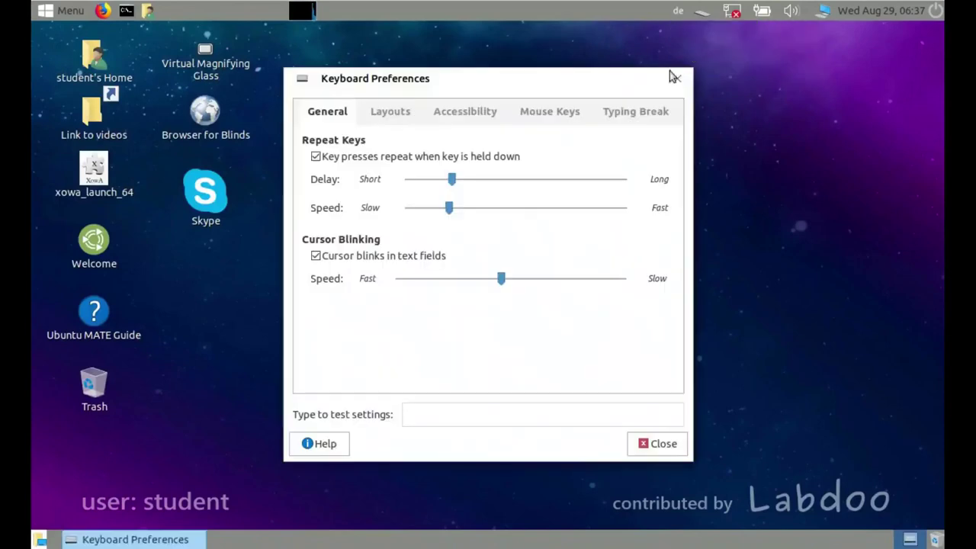
pyautogui.click(367, 115)
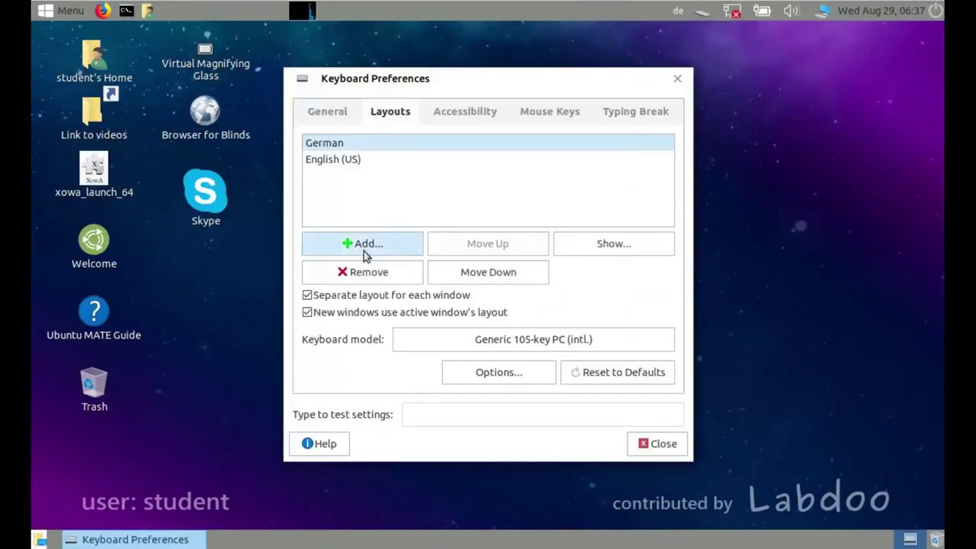
pyautogui.click(364, 252)
pyautogui.click(305, 99)
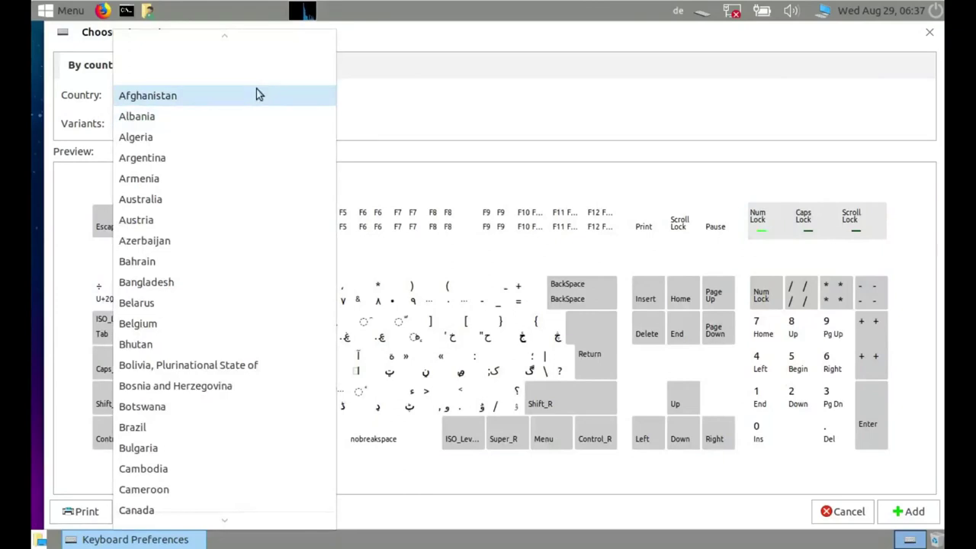
pyautogui.scroll(-20, 256, 88)
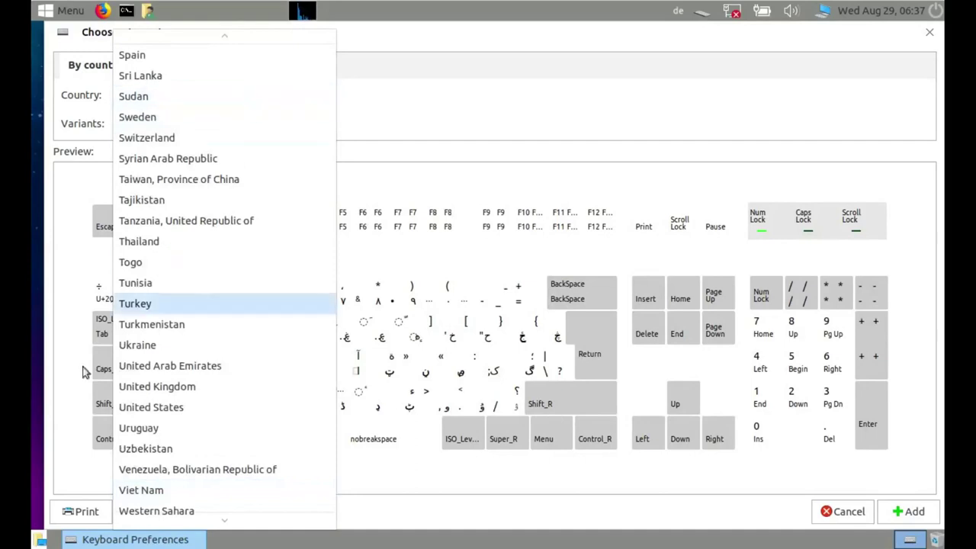
pyautogui.click(160, 395)
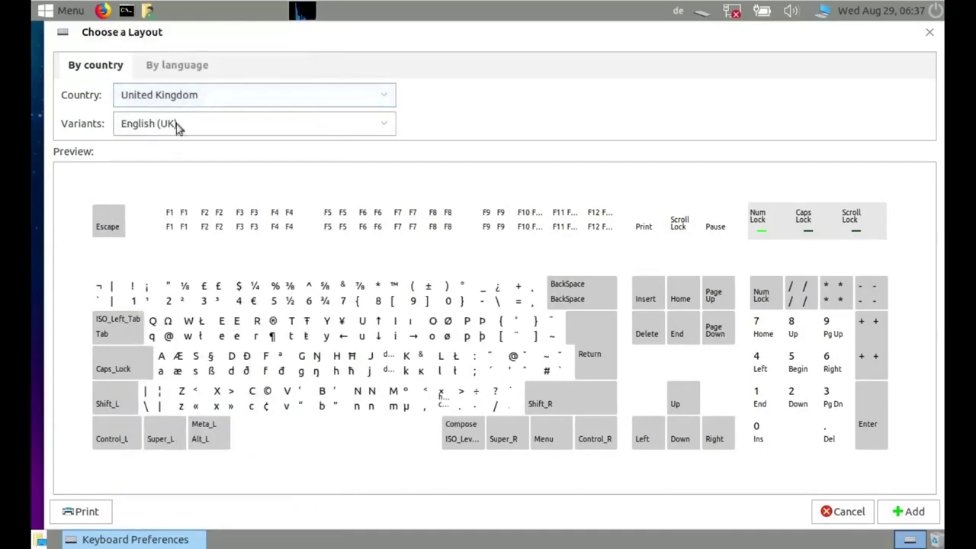
pyautogui.click(236, 126)
pyautogui.click(238, 131)
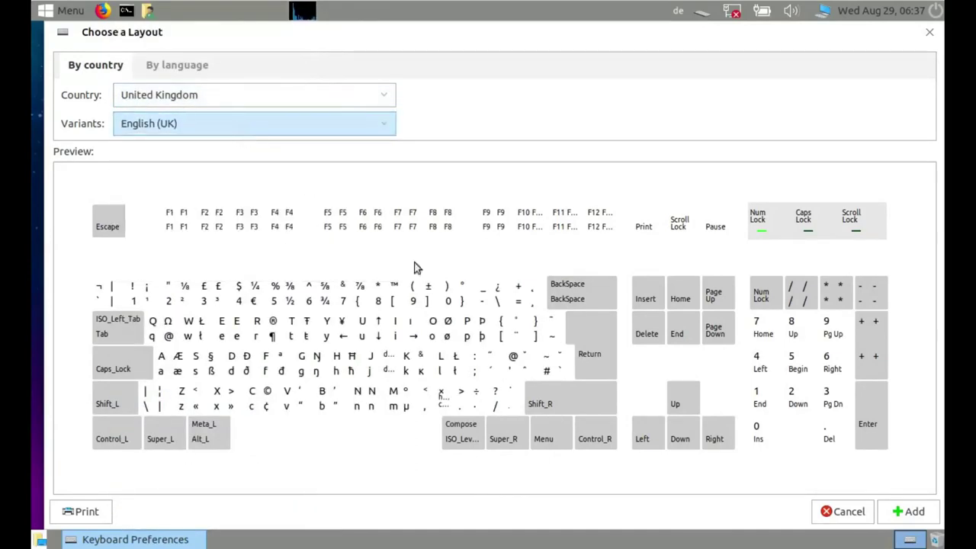
pyautogui.click(903, 512)
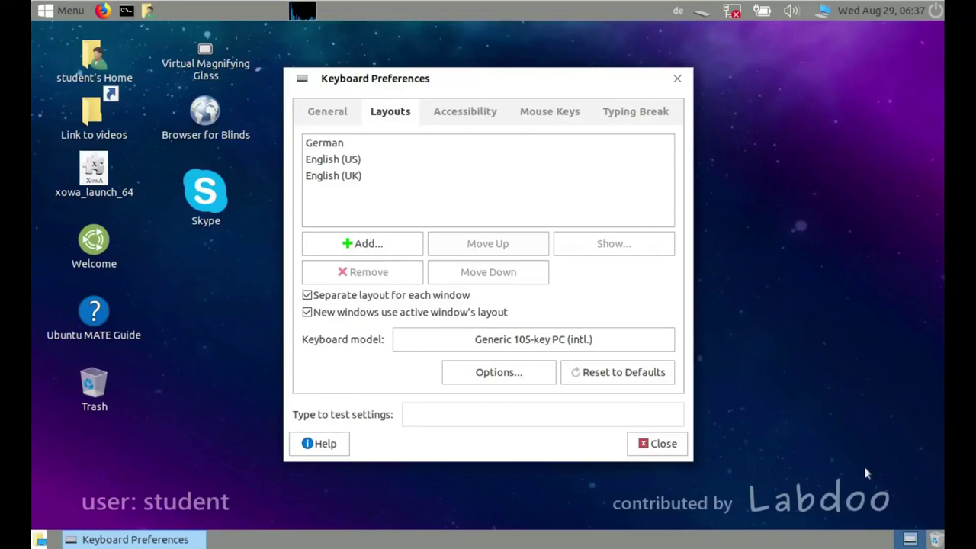
# Remove English (US) and German, close Keyboard Preferences and launch xowa_launch_64
pyautogui.click(326, 162)
pyautogui.click(368, 276)
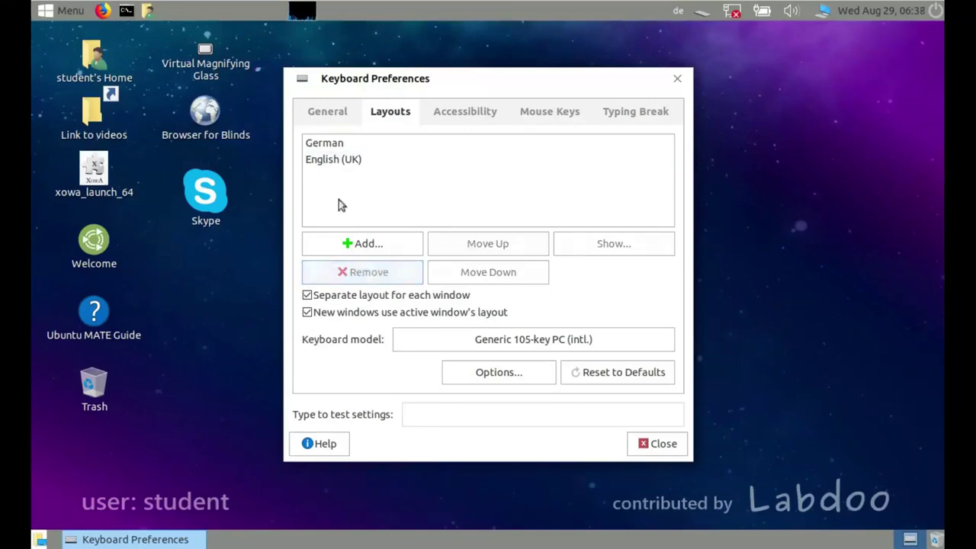
pyautogui.click(327, 144)
pyautogui.click(369, 275)
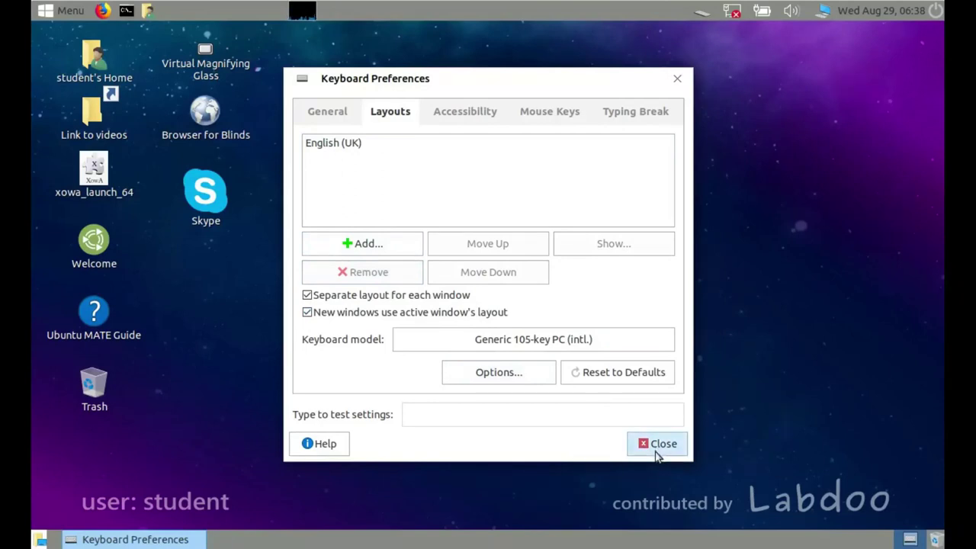
pyautogui.click(657, 445)
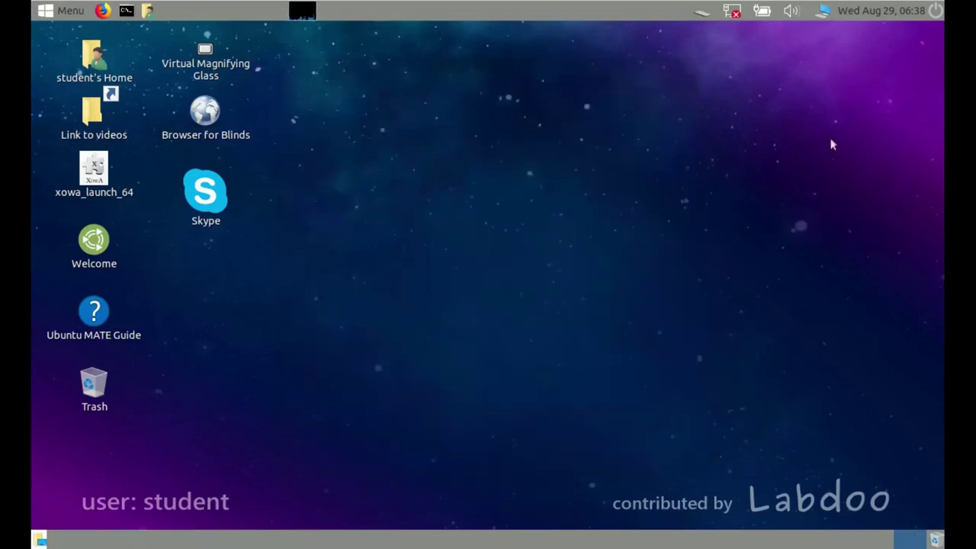
pyautogui.doubleClick(94, 169)
# In Firefox, open 'High quality books for beginning readers' from English OER, then close all tabs
pyautogui.click(102, 10)
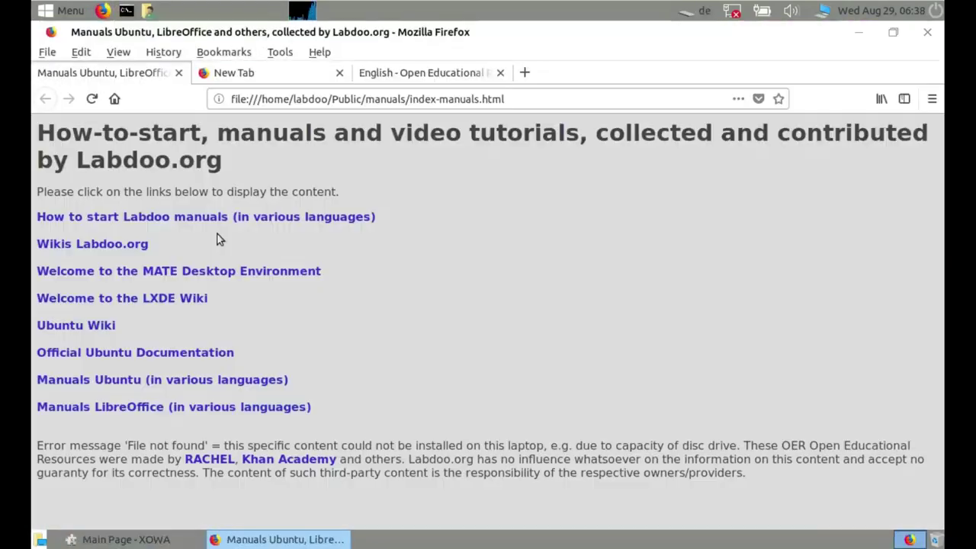
pyautogui.click(493, 75)
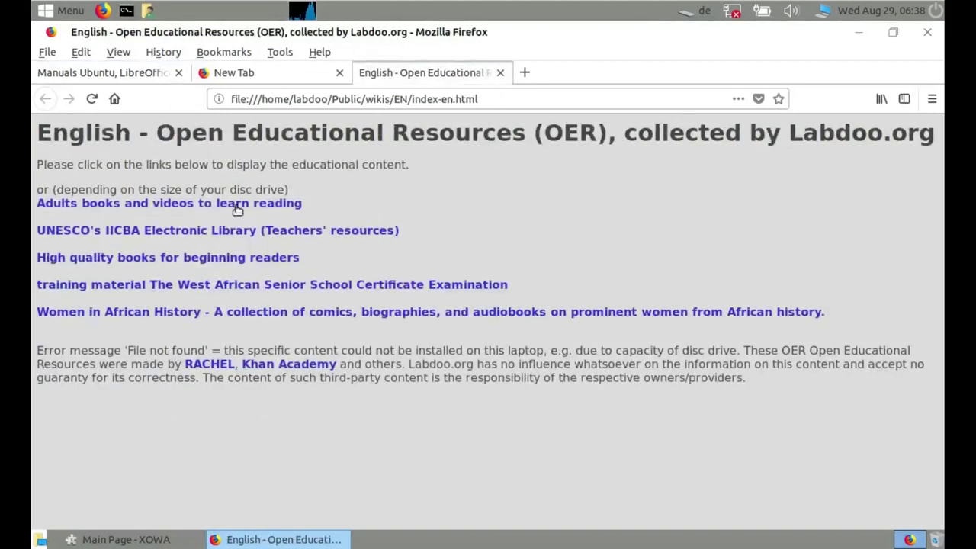
pyautogui.click(257, 255)
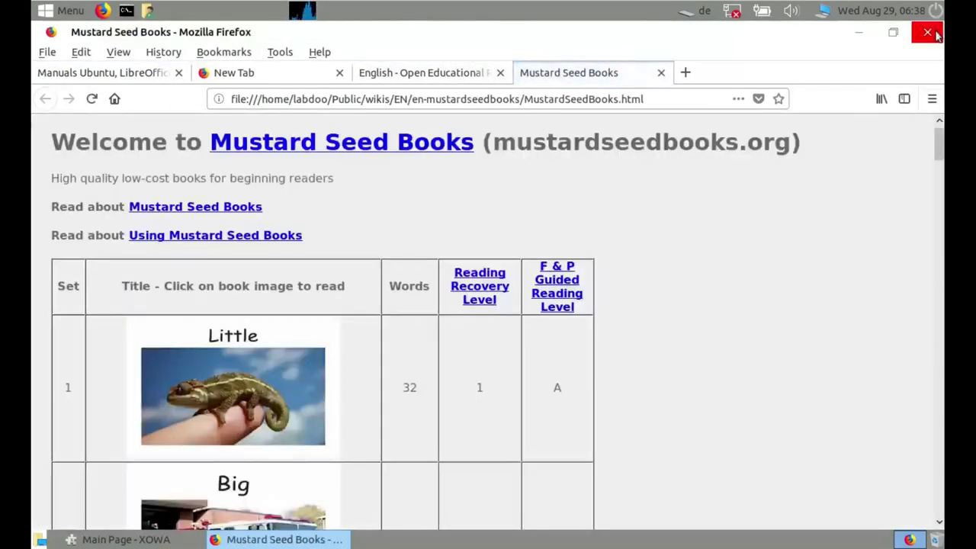
pyautogui.click(927, 33)
pyautogui.click(634, 315)
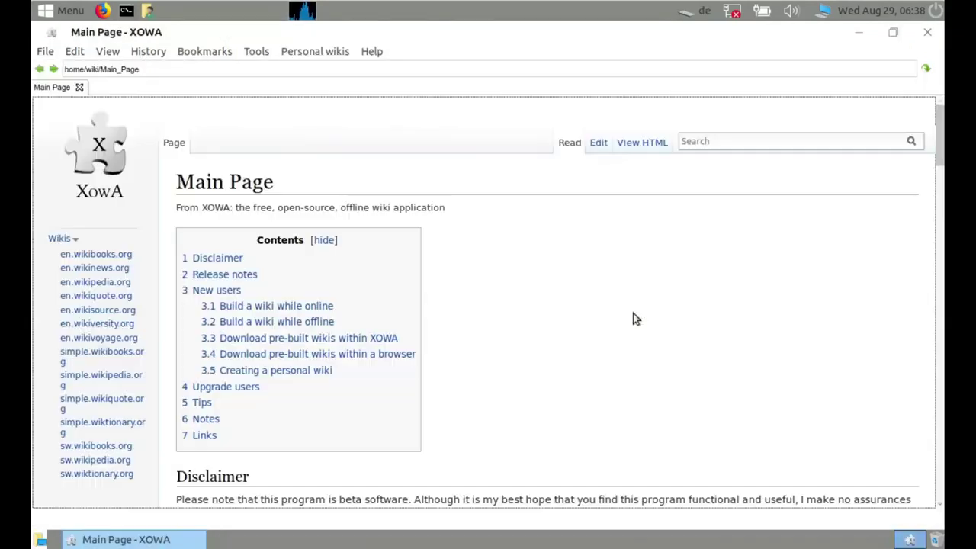
# Open en.wikipedia.org in XOWA, scroll through it, then close XOWA
pyautogui.click(74, 283)
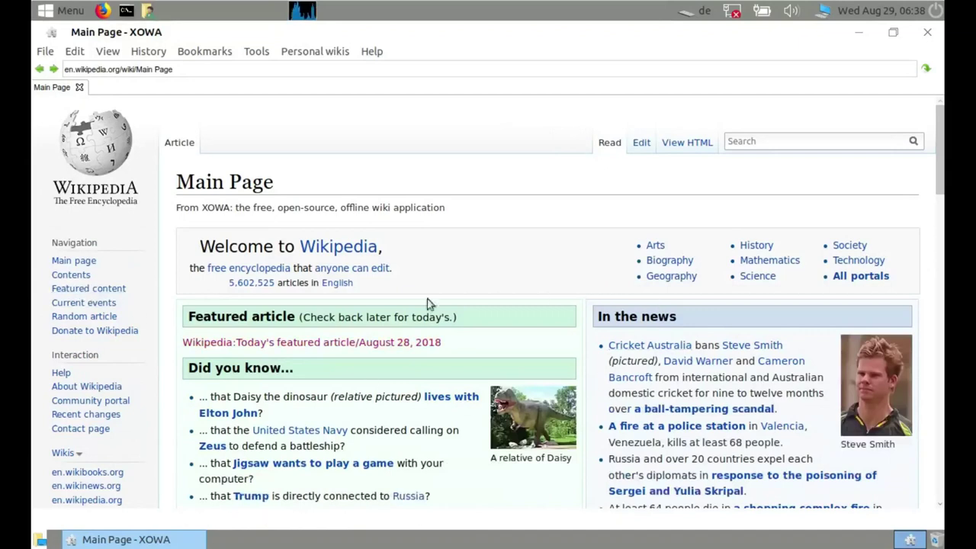
pyautogui.scroll(-3, 379, 311)
pyautogui.scroll(5, 379, 307)
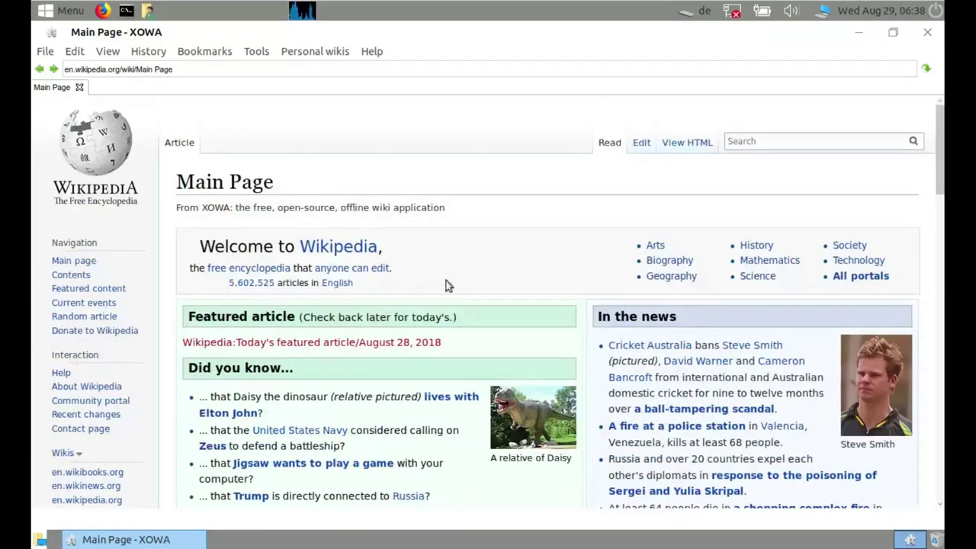
pyautogui.click(929, 33)
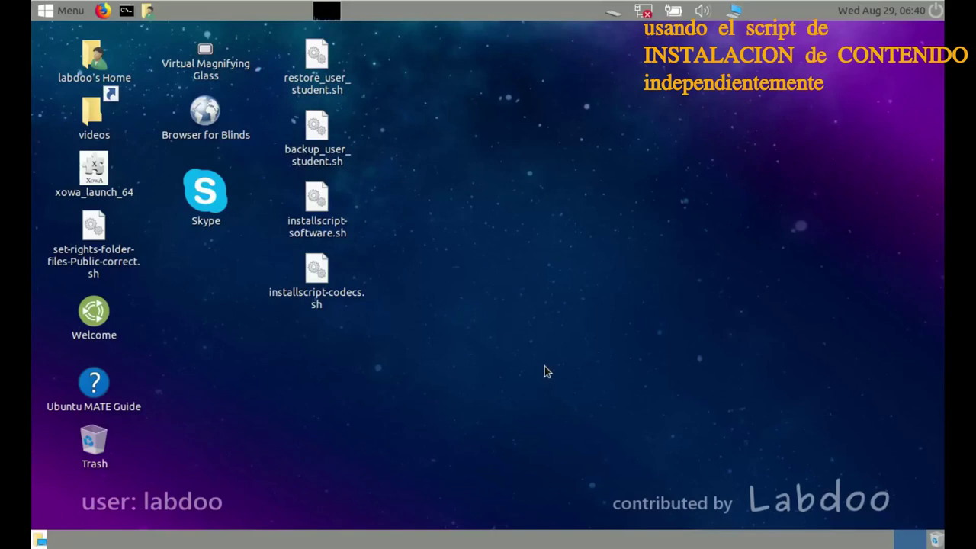
# On the labdoo desktop, check the attached USB devices, including the Western Digital Elements drive
pyautogui.click(935, 540)
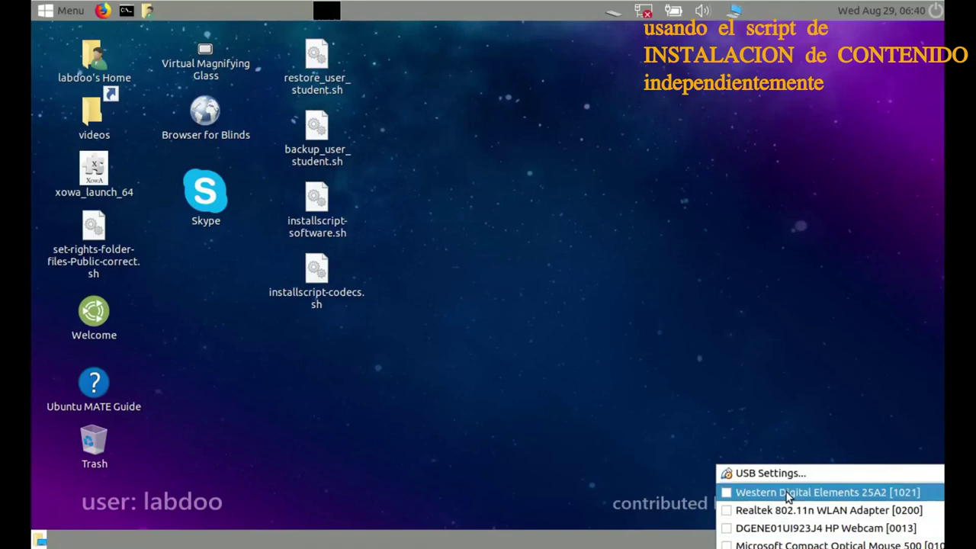
pyautogui.moveTo(787, 496)
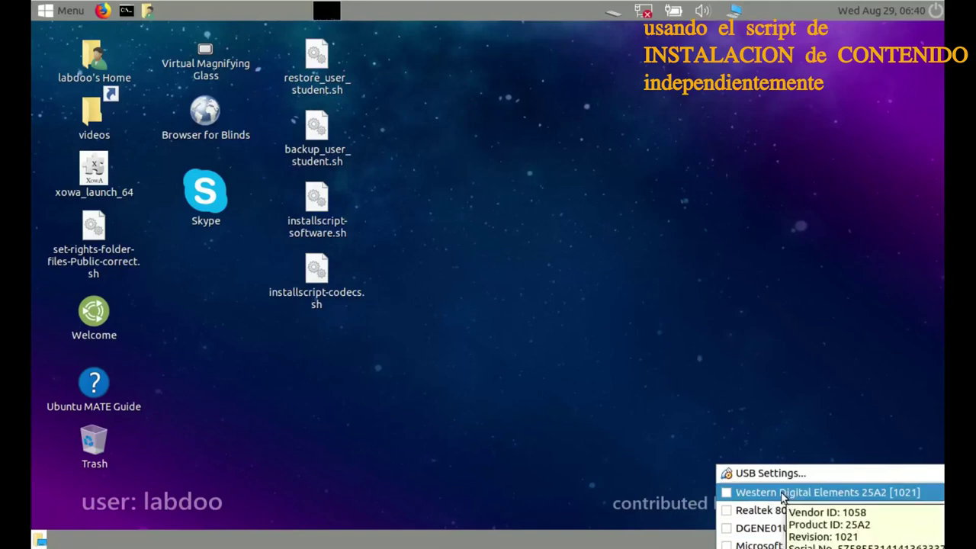
pyautogui.click(766, 494)
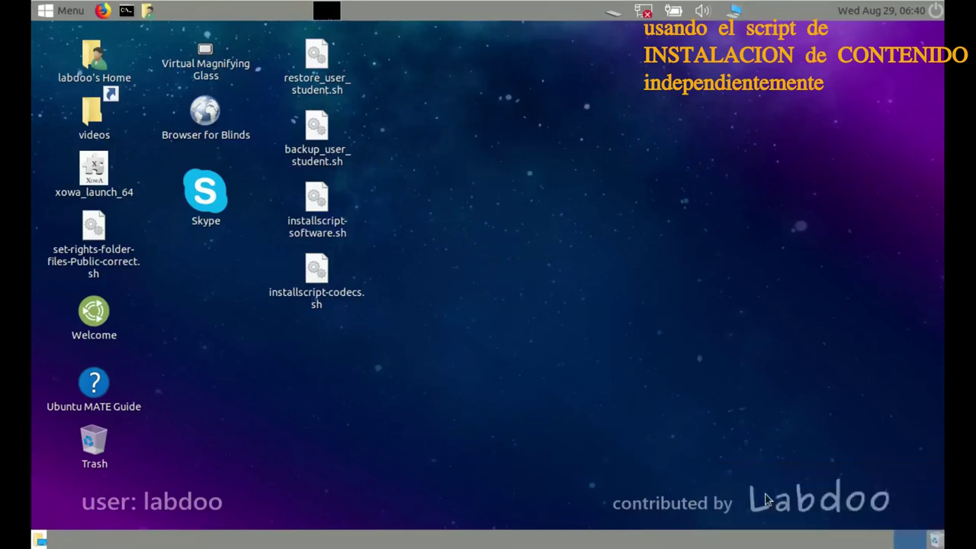
# Open a terminal from the desktop and change into /home/labdoo/Public/xowa/wiki/
pyautogui.rightClick(351, 393)
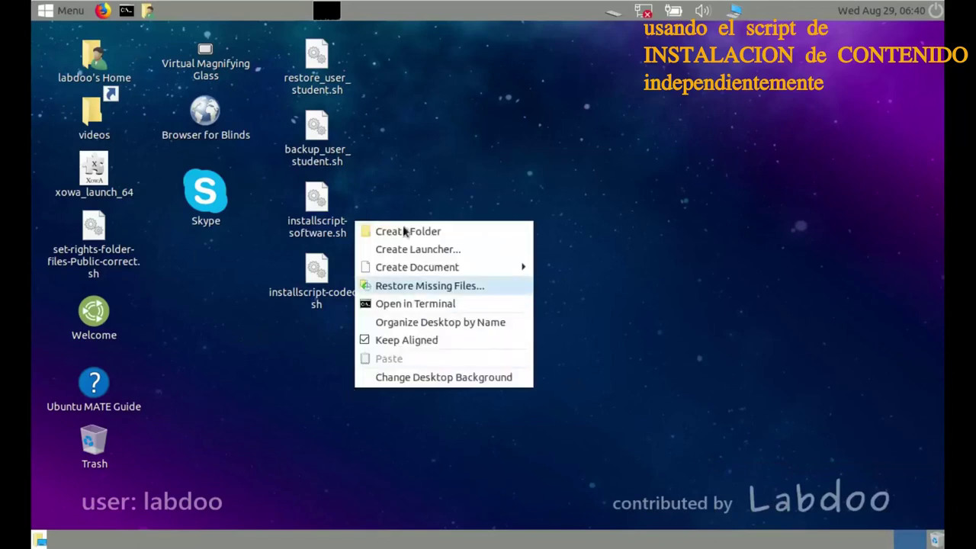
pyautogui.click(422, 303)
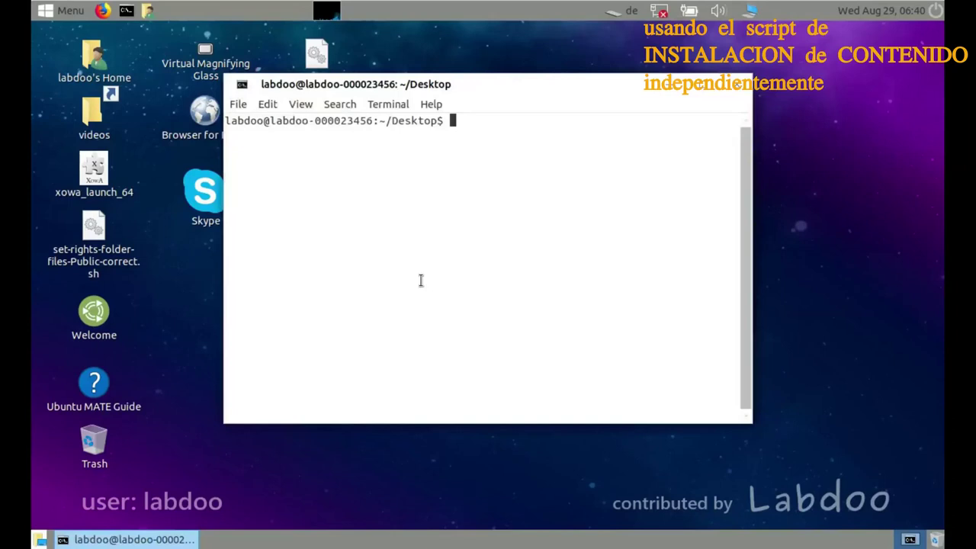
pyautogui.write('cd /')
pyautogui.write('m')
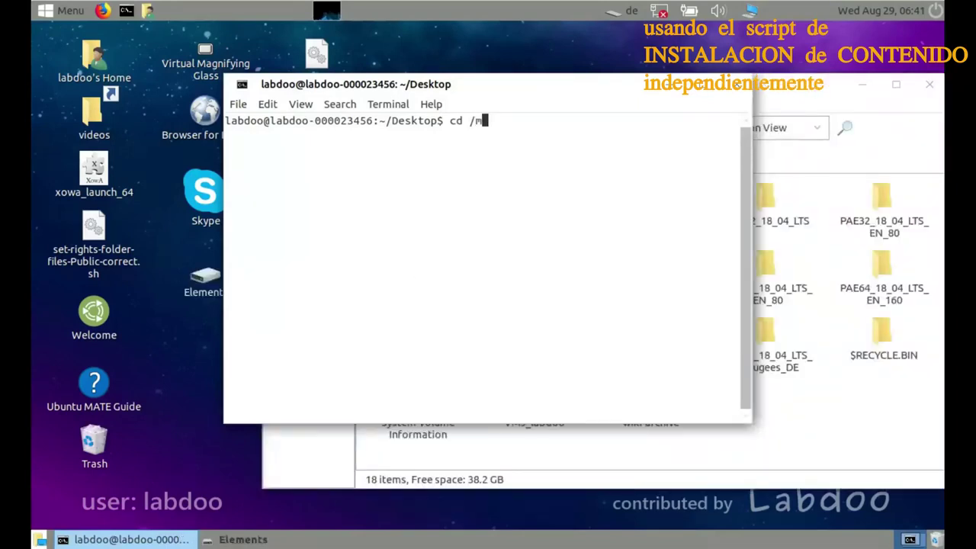
pyautogui.press('BackSpace')
pyautogui.write('home/P')
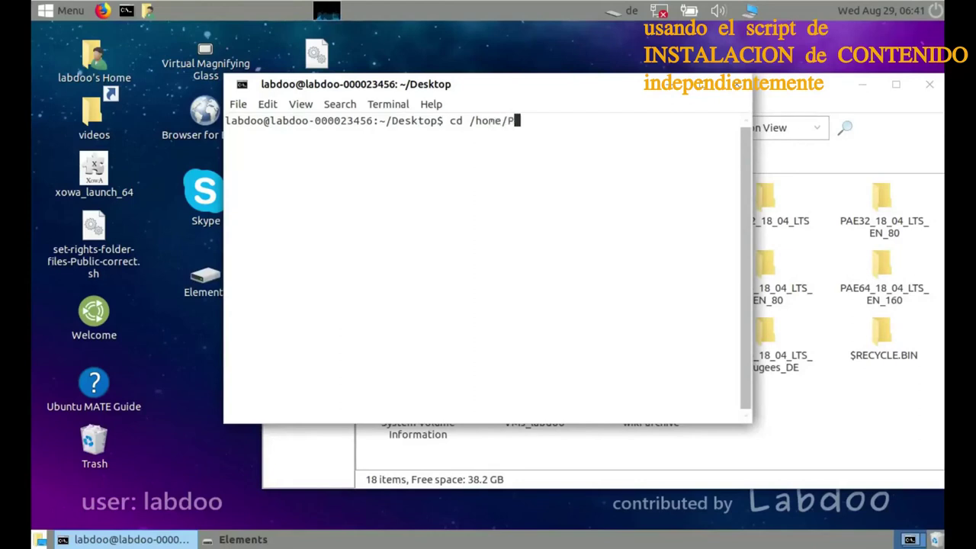
pyautogui.press('BackSpace')
pyautogui.write('labdoo/Public/')
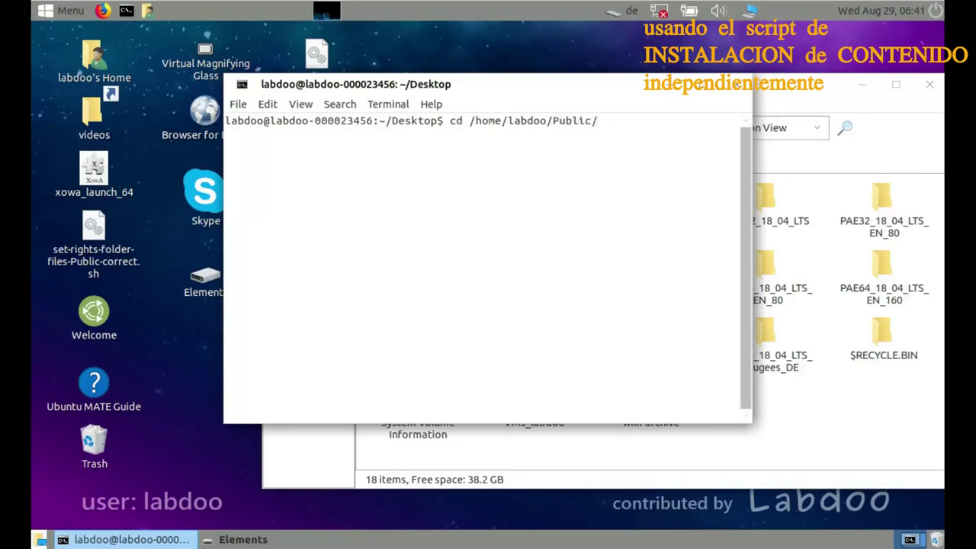
pyautogui.write('x')
pyautogui.press('Tab')
pyautogui.press('Tab')
pyautogui.press('Tab')
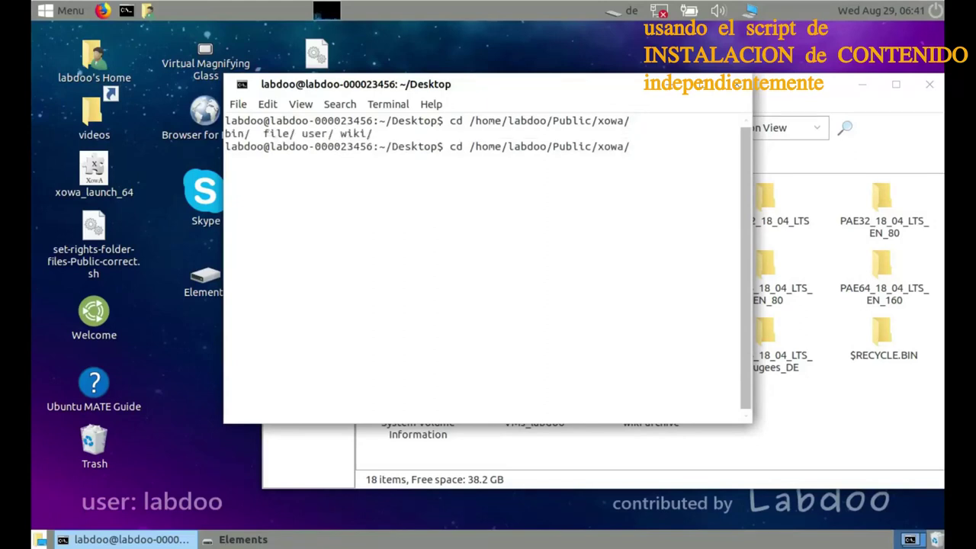
pyautogui.write('w')
pyautogui.press('Tab')
pyautogui.press('Return')
# List the wiki folders oldest first with ls -alrt and start the rm -rf sw command
pyautogui.write('ls -alr')
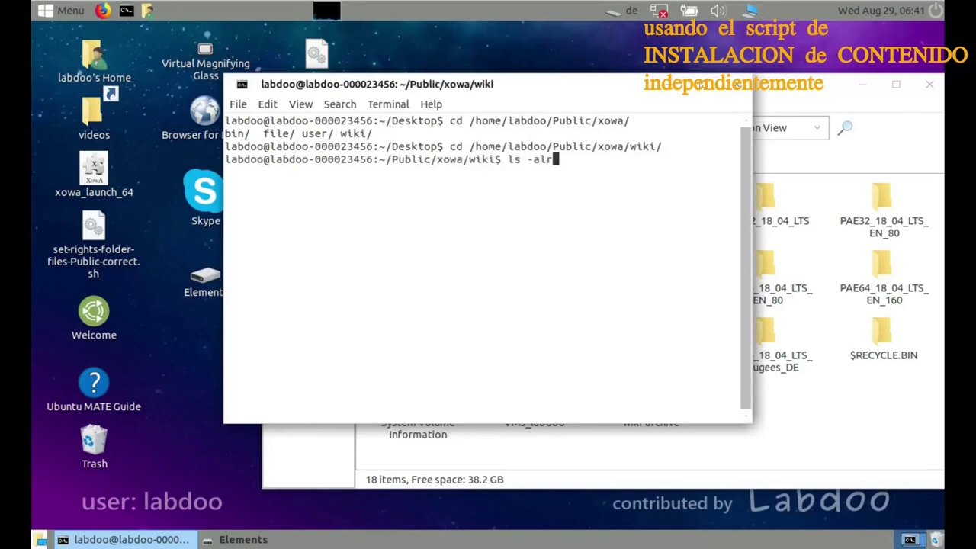
pyautogui.write('t')
pyautogui.press('Return')
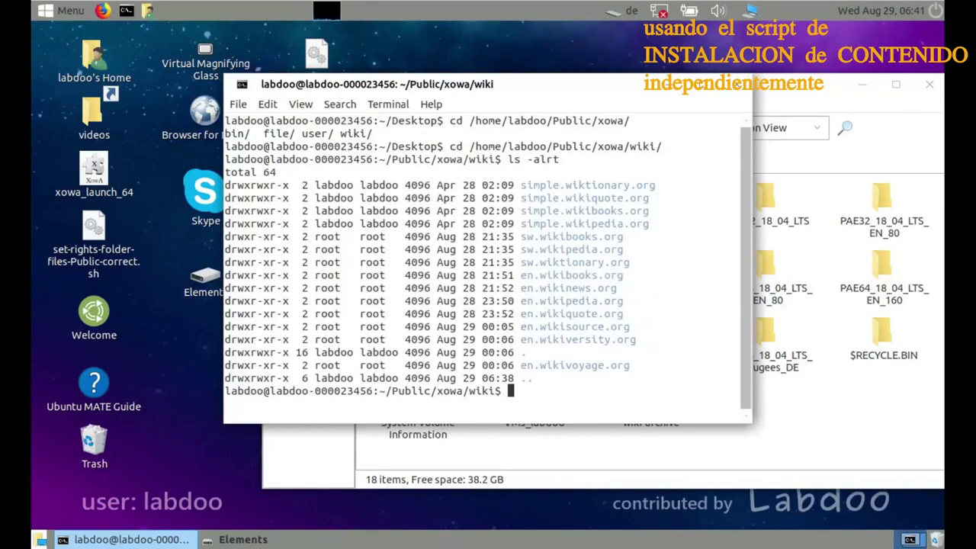
pyautogui.write('rm -rf sw')
# Delete the sw* wiki folders, rerunning with sudo after Permission denied and entering the password
pyautogui.write('*')
pyautogui.press('Return')
pyautogui.press('Up')
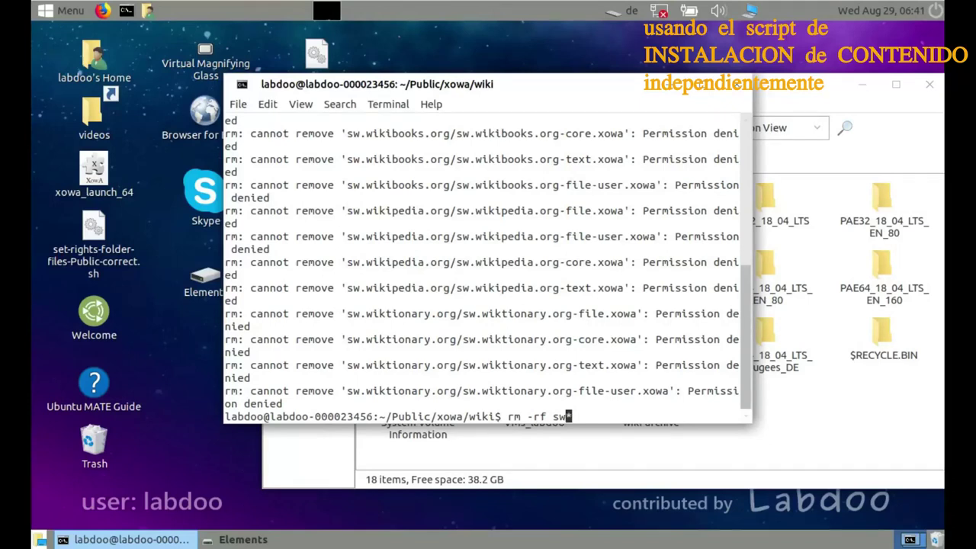
pyautogui.press('Home')
pyautogui.write('sudo')
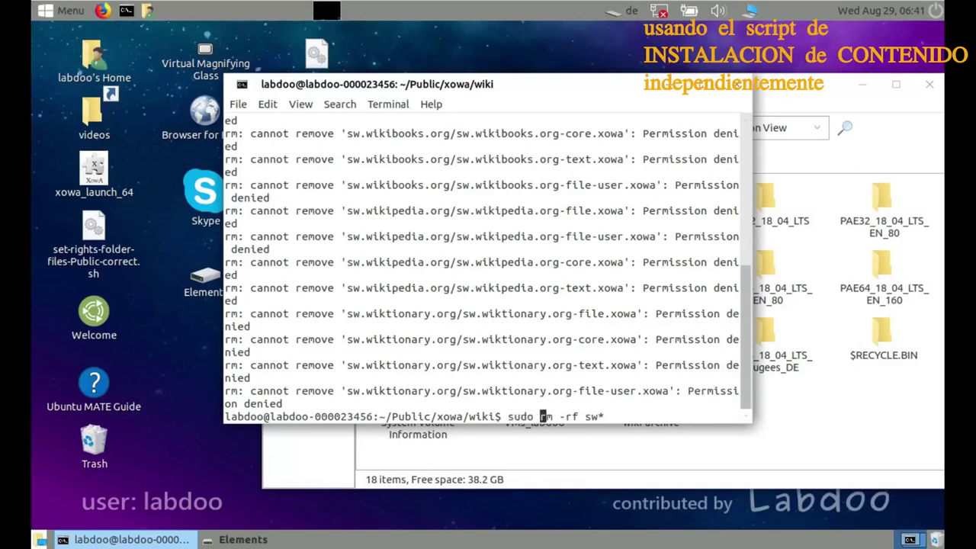
pyautogui.press('Return')
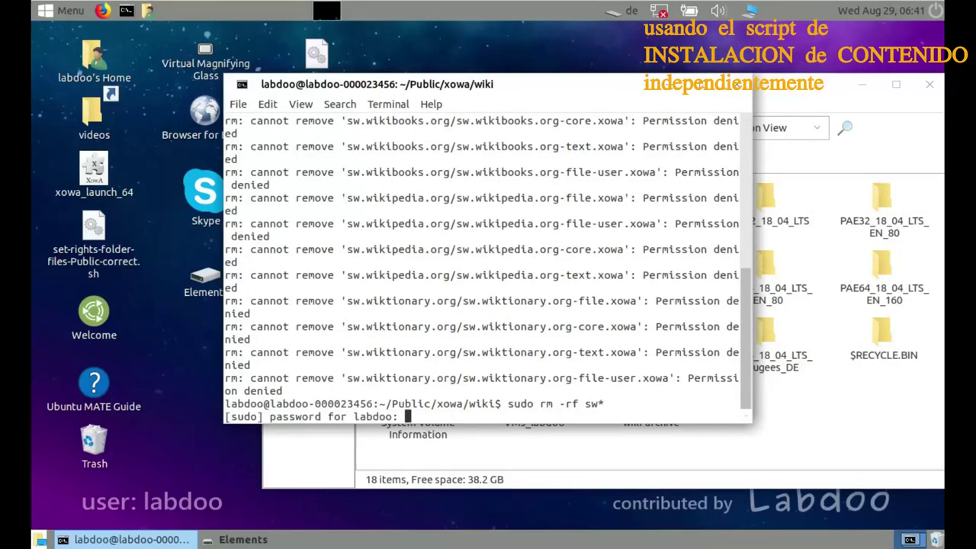
pyautogui.press('Return')
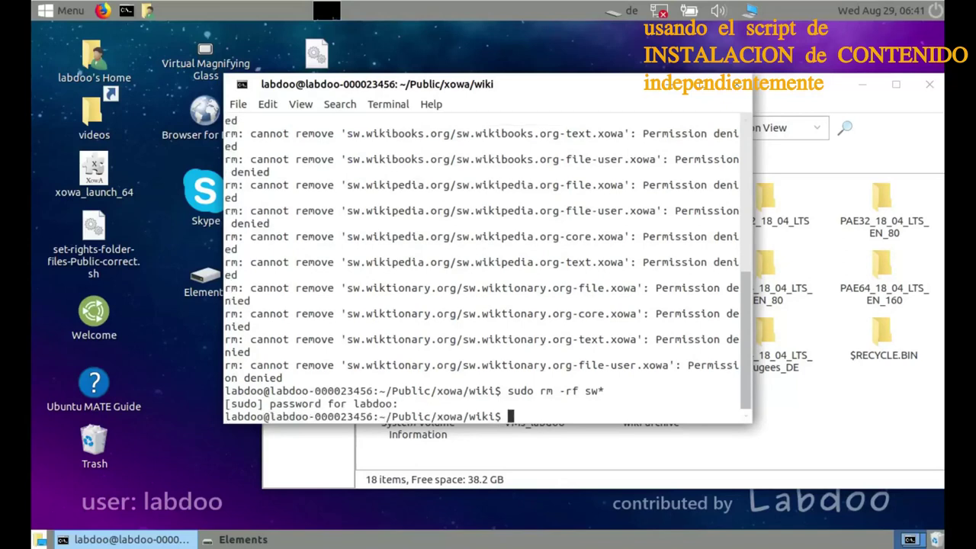
# Delete all en* wiki folders with sudo rm -rf en*
pyautogui.press('Up')
pyautogui.press('BackSpace')
pyautogui.press('BackSpace')
pyautogui.press('BackSpace')
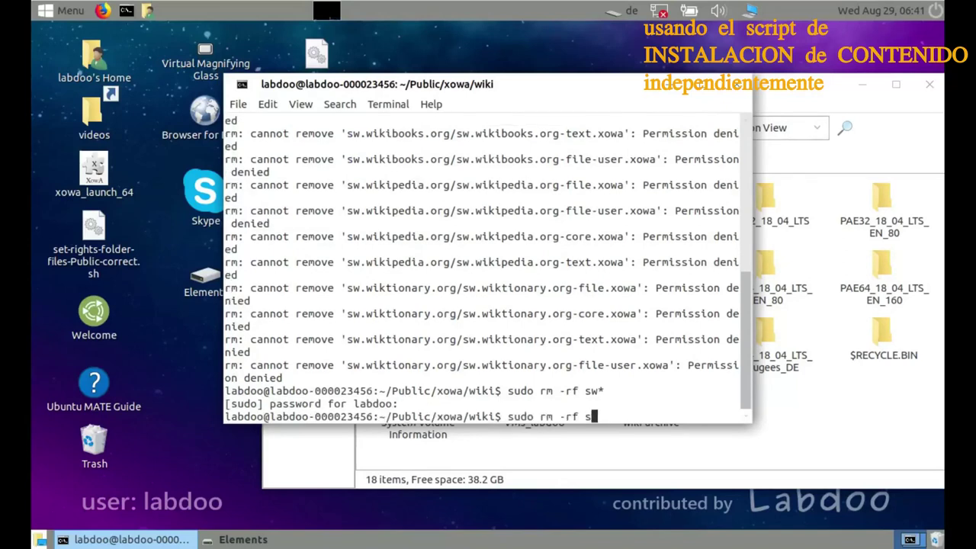
pyautogui.write('en*')
pyautogui.press('Return')
# List the remaining simple.* wikis with ls -alrt and check free disk space with df -h
pyautogui.write('ls -alr')
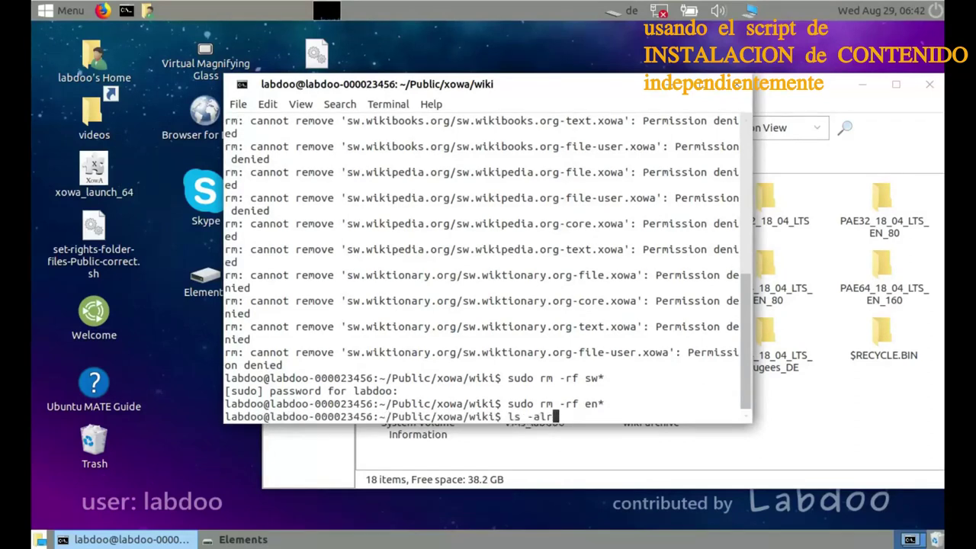
pyautogui.write('t')
pyautogui.press('Return')
pyautogui.write('df ')
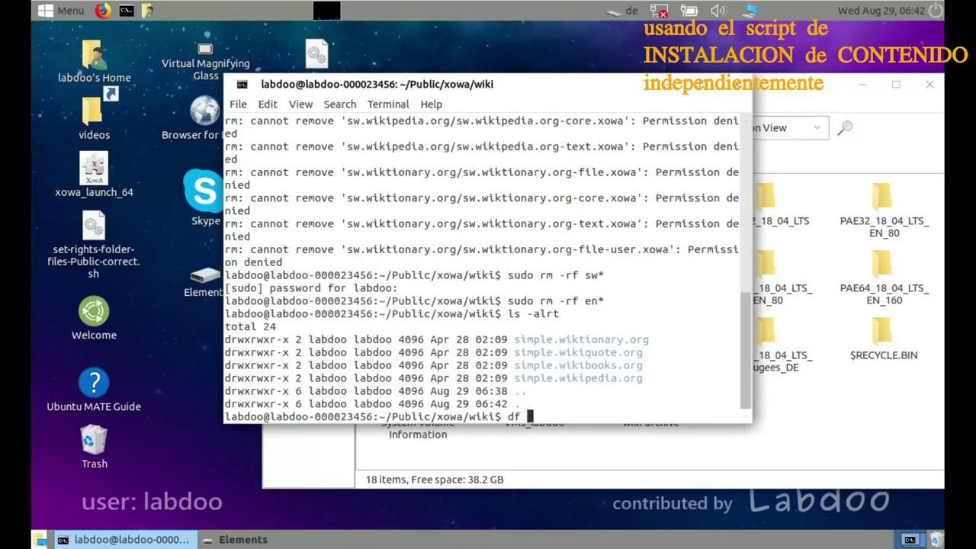
pyautogui.write('-h .')
pyautogui.press('Return')
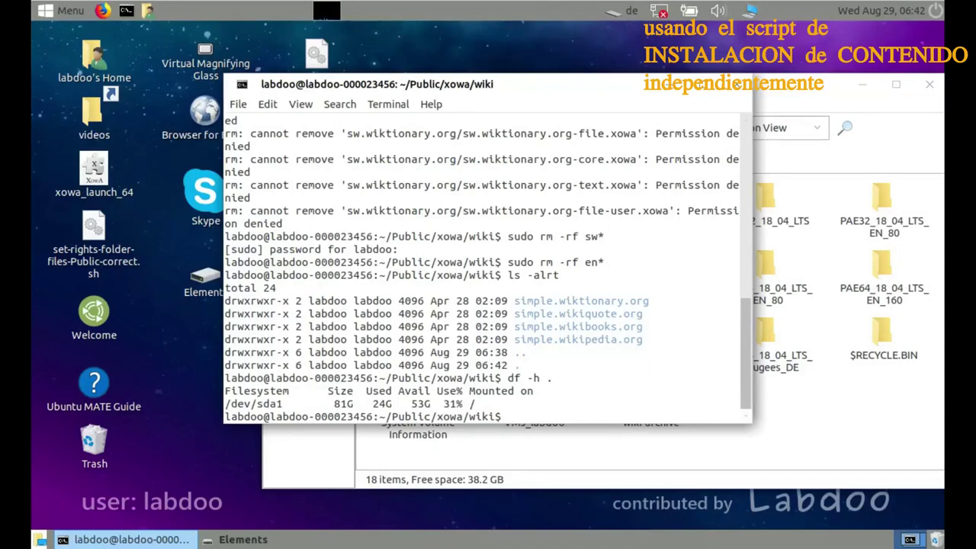
# Copy autodeploy_lavdoo_v049 from the Elements drive to the desktop with Ctrl+C and Ctrl+V
pyautogui.click(800, 404)
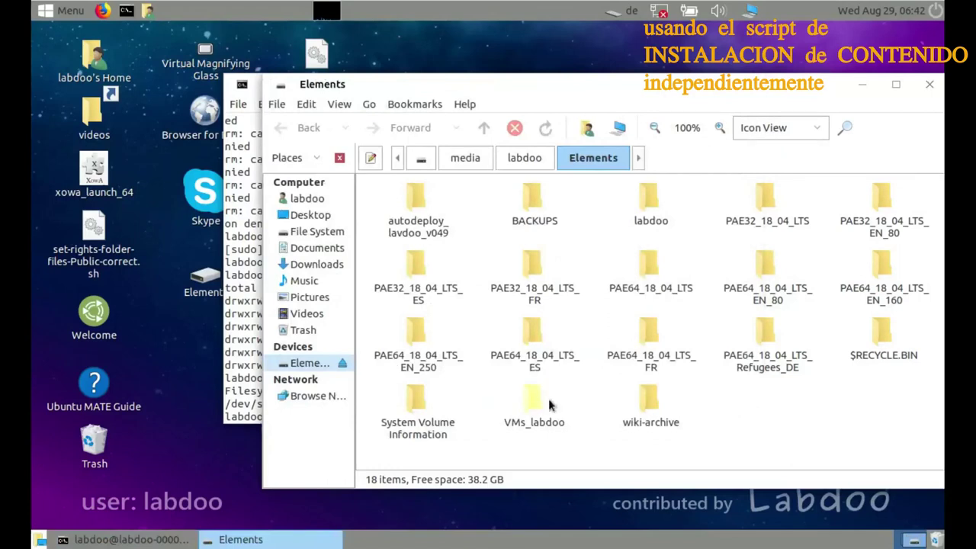
pyautogui.click(412, 198)
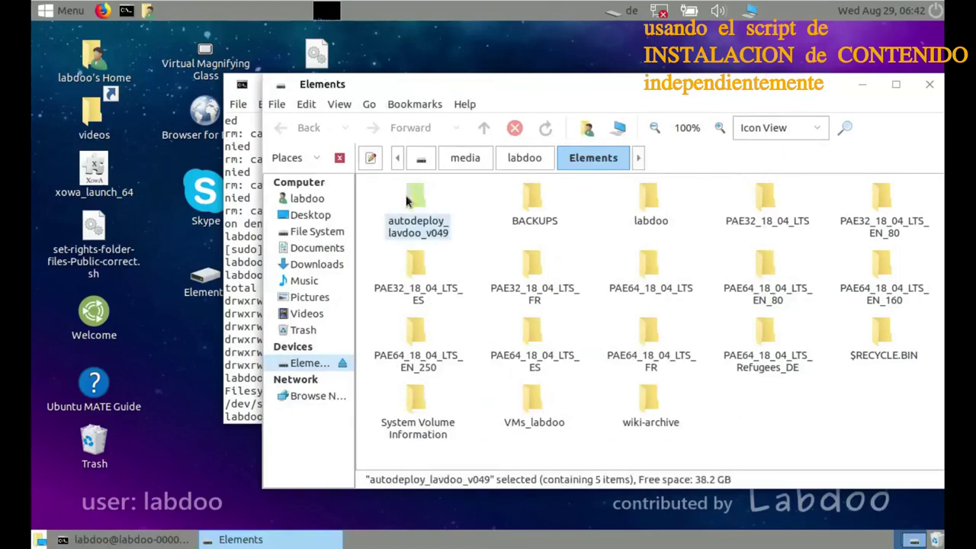
pyautogui.hotkey('ctrl', 'c')
pyautogui.click(216, 371)
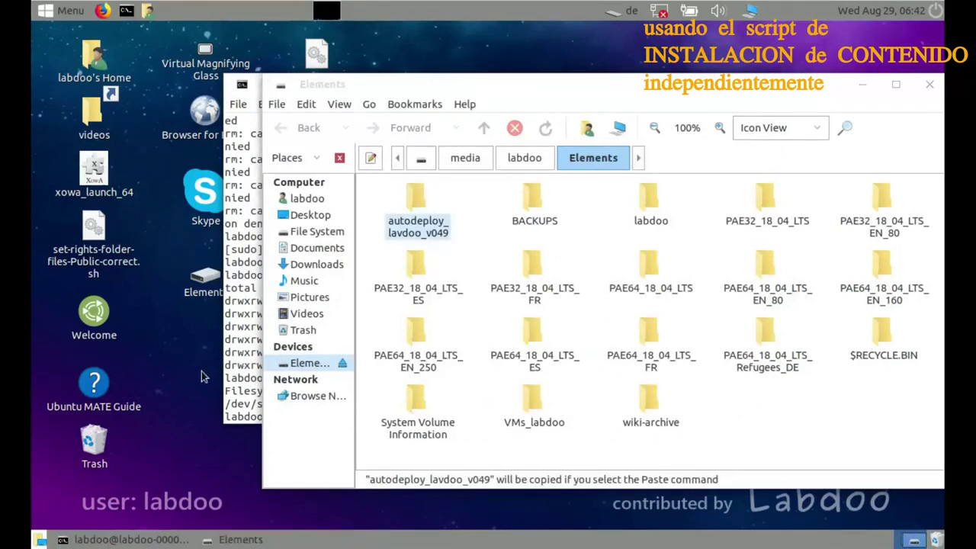
pyautogui.hotkey('ctrl', 'v')
pyautogui.click(164, 539)
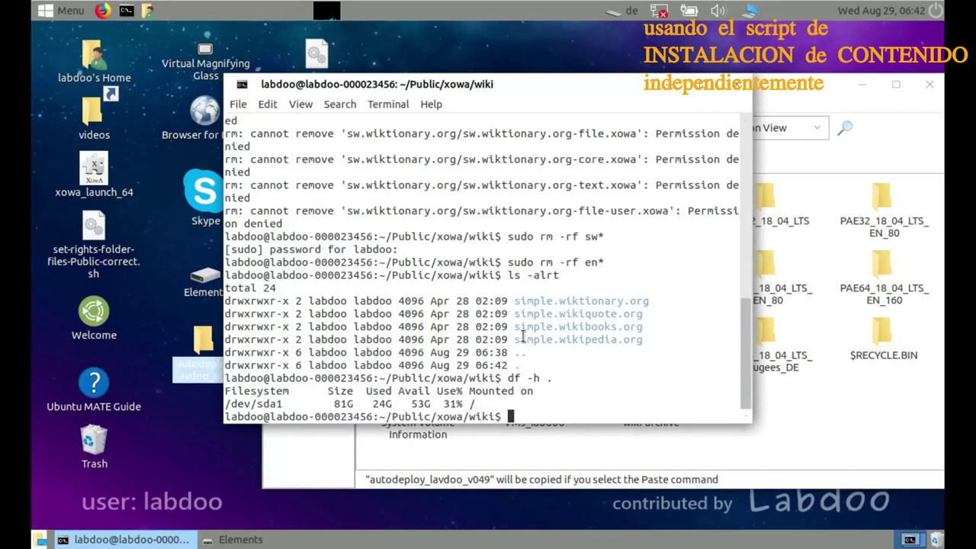
# Change into /home/labdoo/Desktop/autodeploy_lavdoo_v049/ and list its contents with ls -alrt
pyautogui.write('cd /ho')
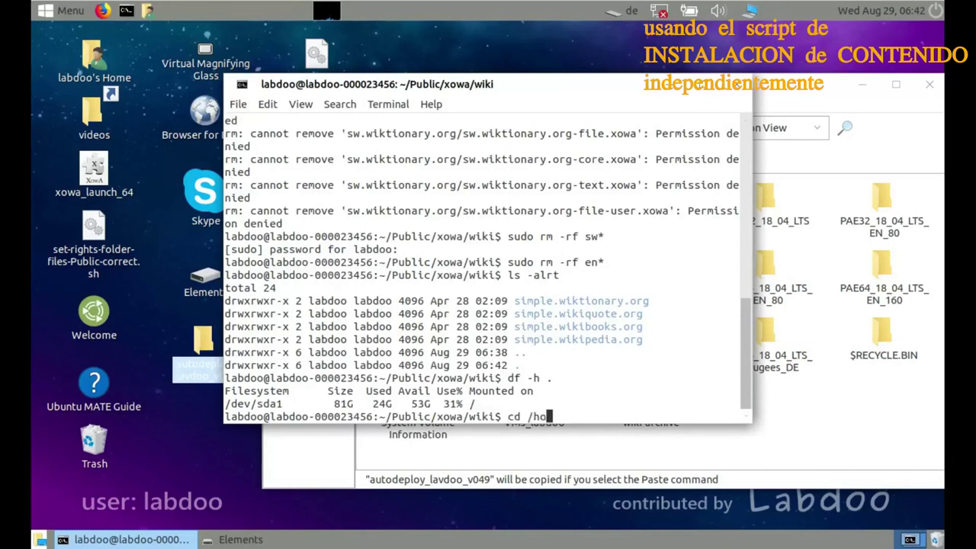
pyautogui.write('me/labdoo/')
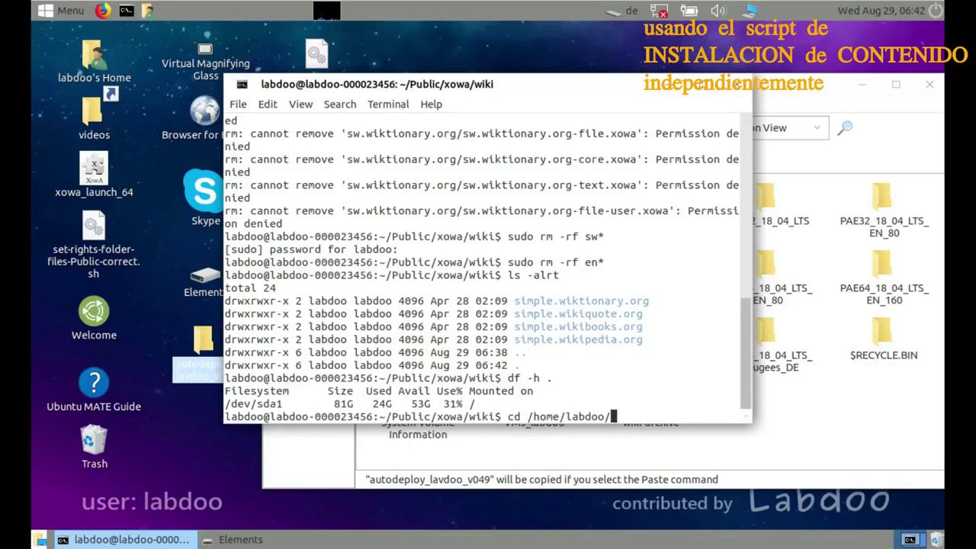
pyautogui.write('Desktop/au')
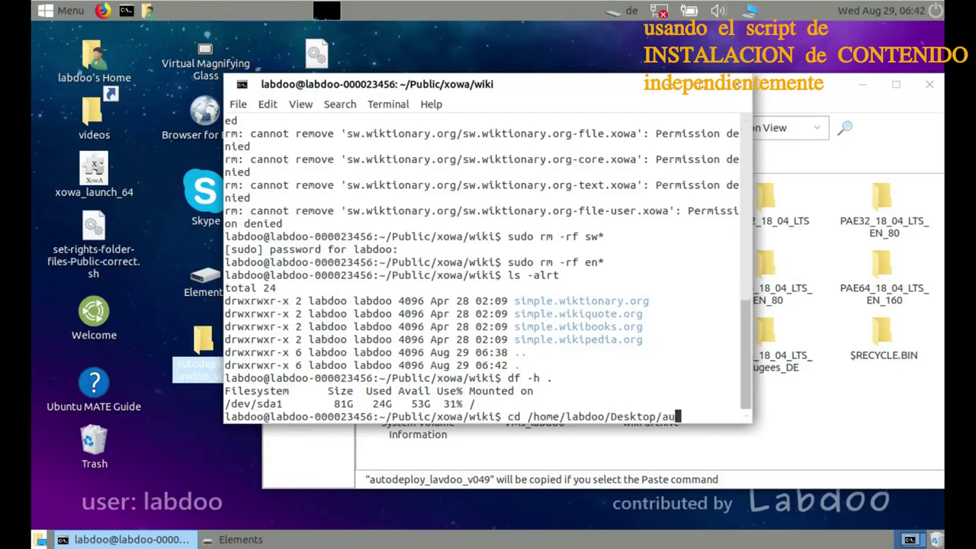
pyautogui.press('Tab')
pyautogui.press('Return')
pyautogui.write('ls .a')
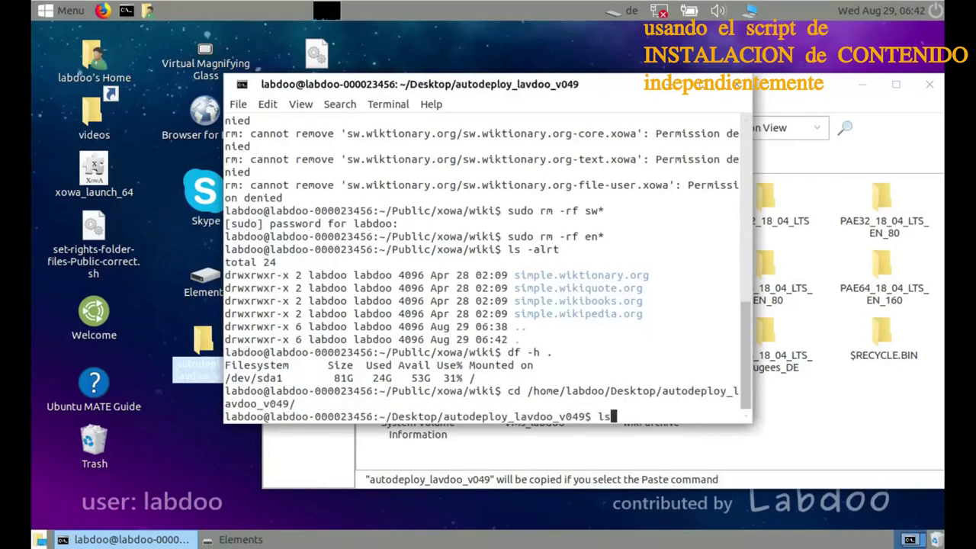
pyautogui.press('BackSpace')
pyautogui.press('BackSpace')
pyautogui.write('-alrt')
pyautogui.press('Return')
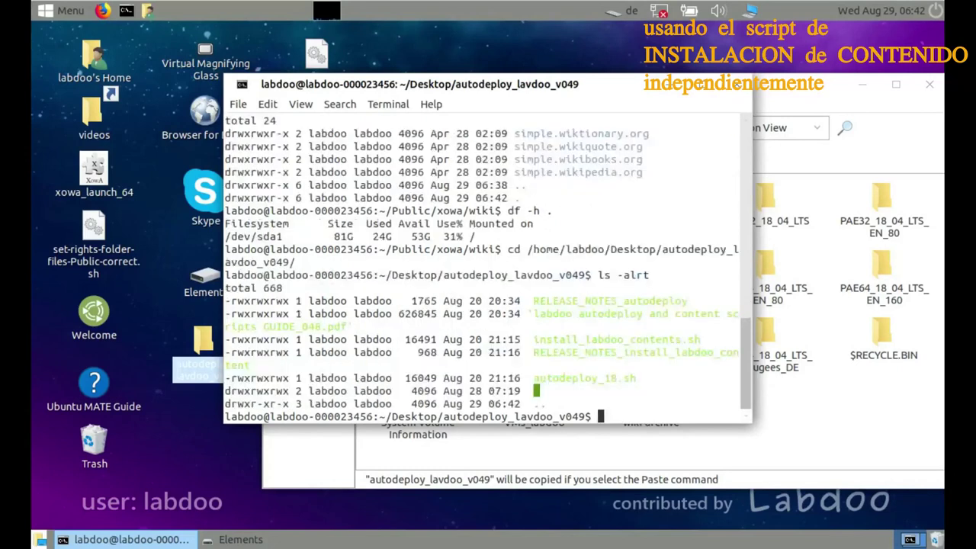
# Run sudo bash install_labdoo_contents.sh without parameters, then recall it to add parameters
pyautogui.write('sudo bash install_labdoo_contents.sh')
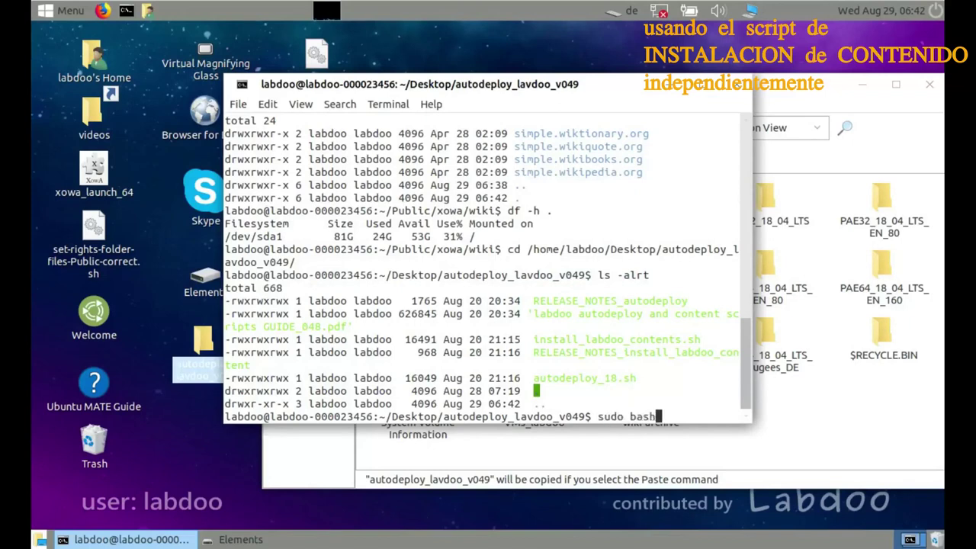
pyautogui.press('Tab')
pyautogui.press('Return')
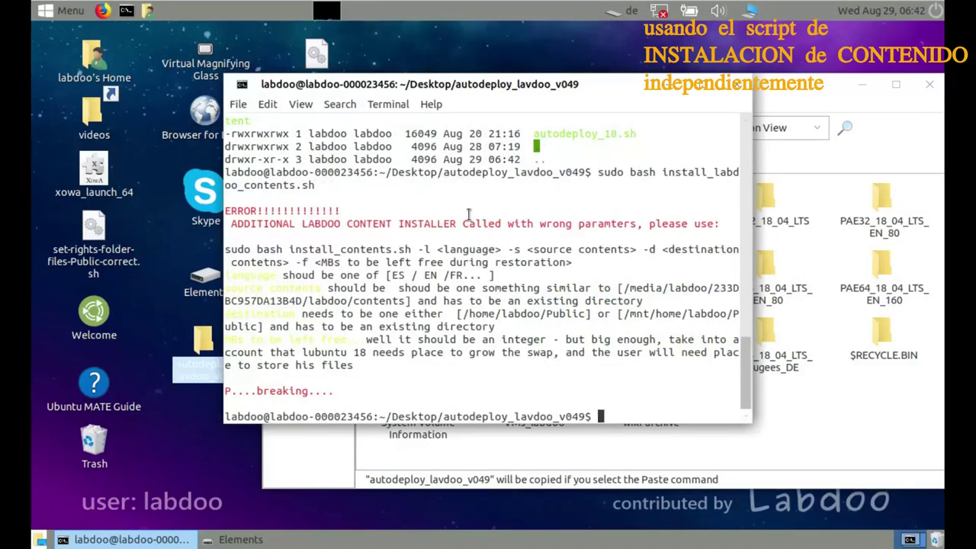
pyautogui.press('Up')
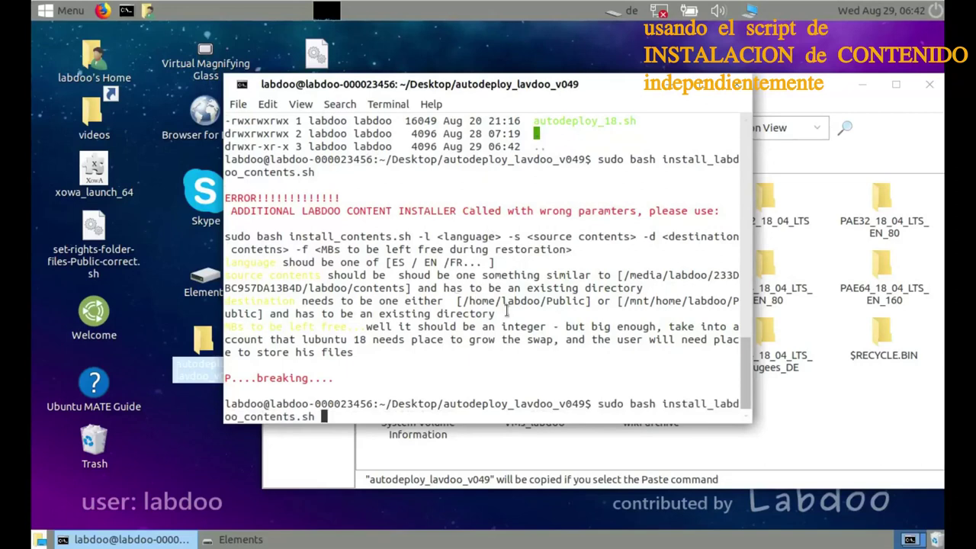